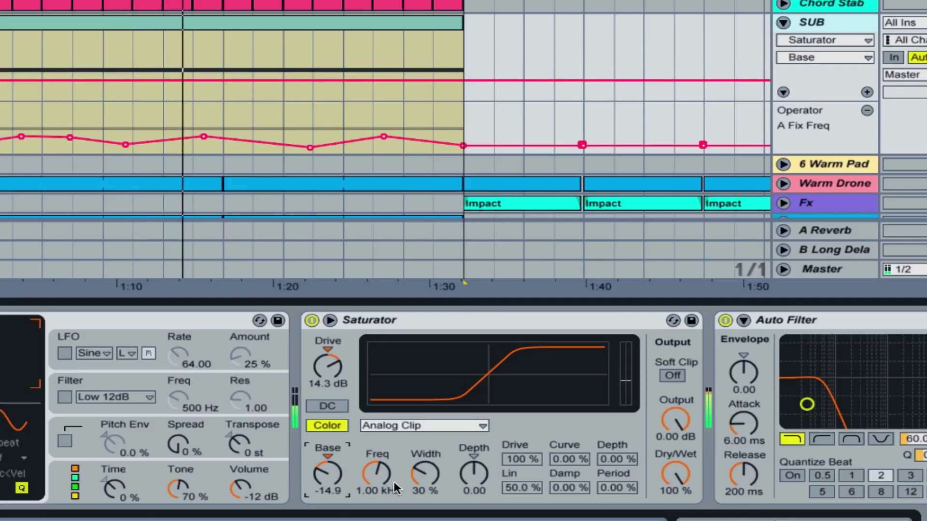
Step: Dial the SUB Saturator to 30.0 Hz Freq, 10% Width, 8.00 dB Drive, -11.0 Depth and 24.6 Base
left_click_drag(393, 482, 393, 512)
left_click_drag(425, 475, 468, 461)
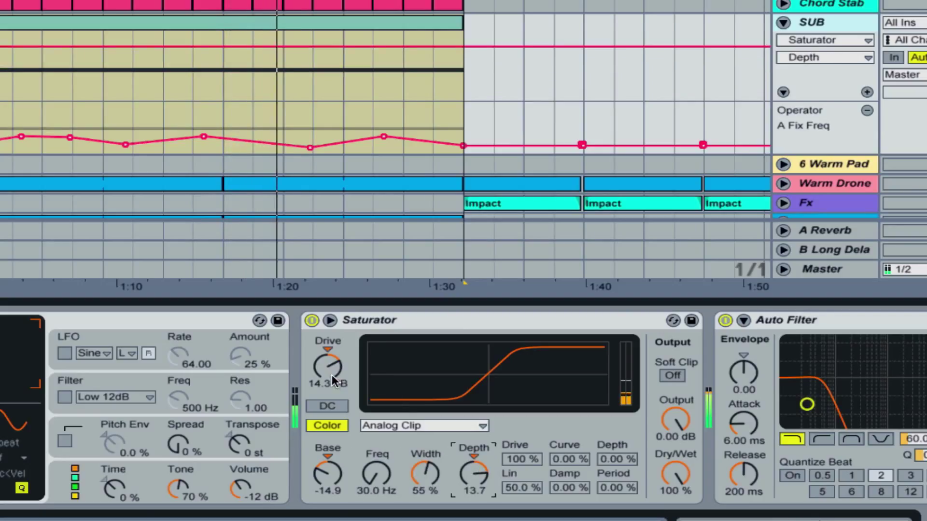
left_click_drag(332, 374, 394, 427)
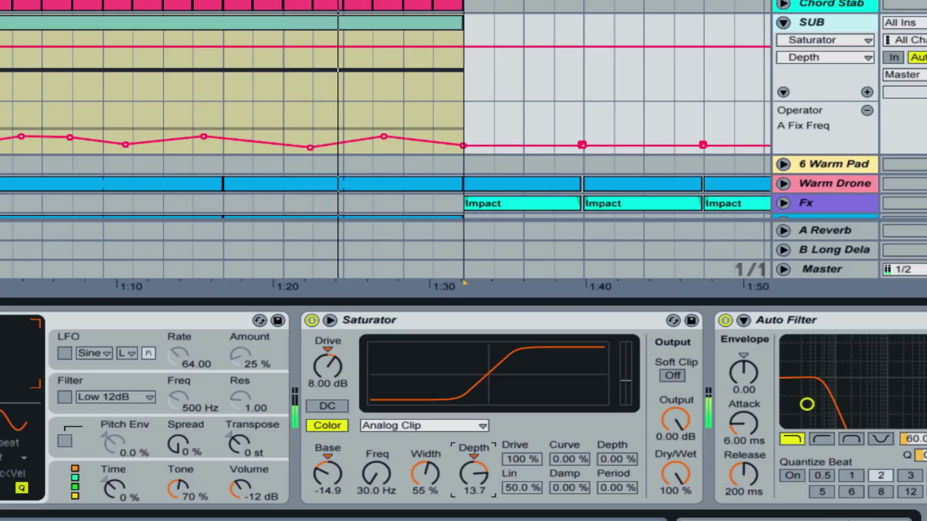
left_click_drag(473, 477, 474, 467)
mouse_move(327, 475)
left_mouse_down()
mouse_move(327, 485)
mouse_move(327, 467)
left_mouse_up()
left_click_drag(473, 473, 473, 491)
left_click_drag(328, 474, 327, 465)
mouse_move(474, 475)
left_mouse_down()
mouse_move(424, 471)
mouse_move(424, 489)
mouse_move(474, 469)
mouse_move(473, 487)
left_mouse_up()
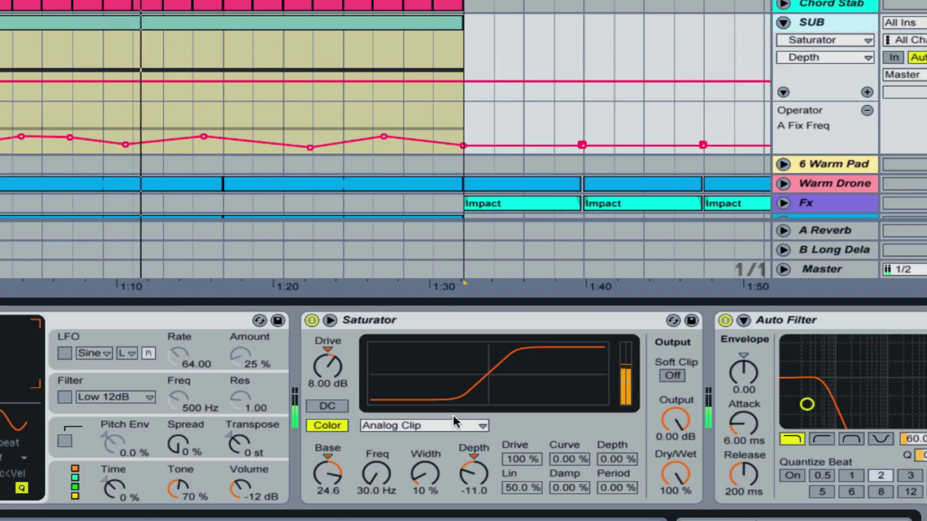
Step: Switch the Saturator waveshape to Hard Curve, drop Base to 5.71, and select the device
left_click(452, 425)
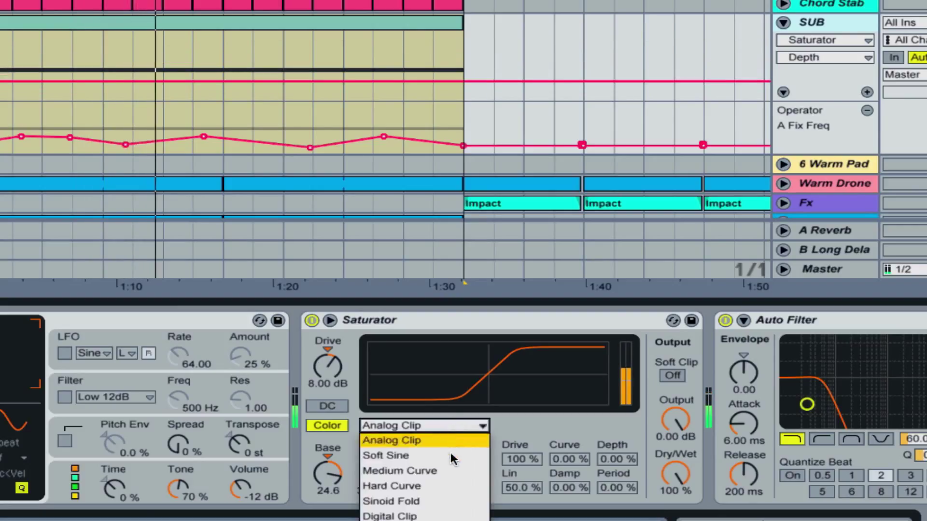
left_click(442, 486)
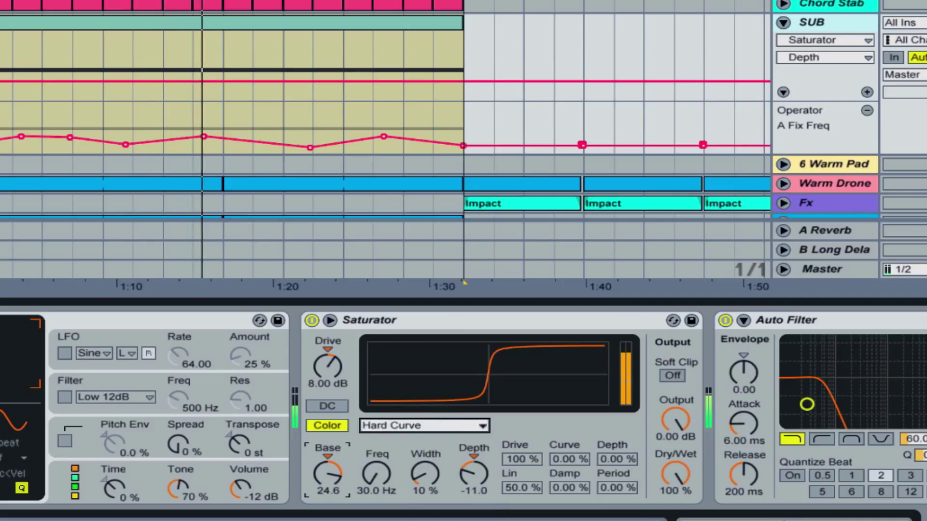
left_click_drag(327, 476, 328, 492)
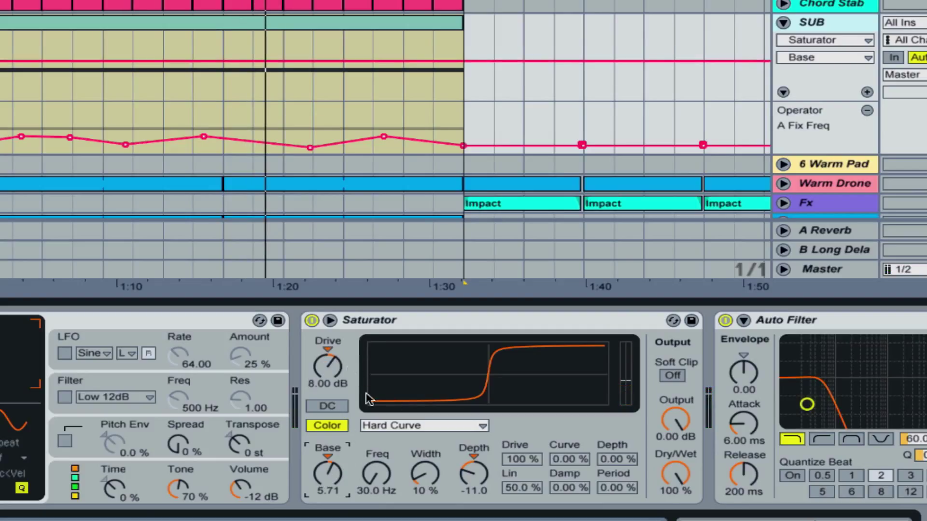
scroll(464, 408, "right", 2)
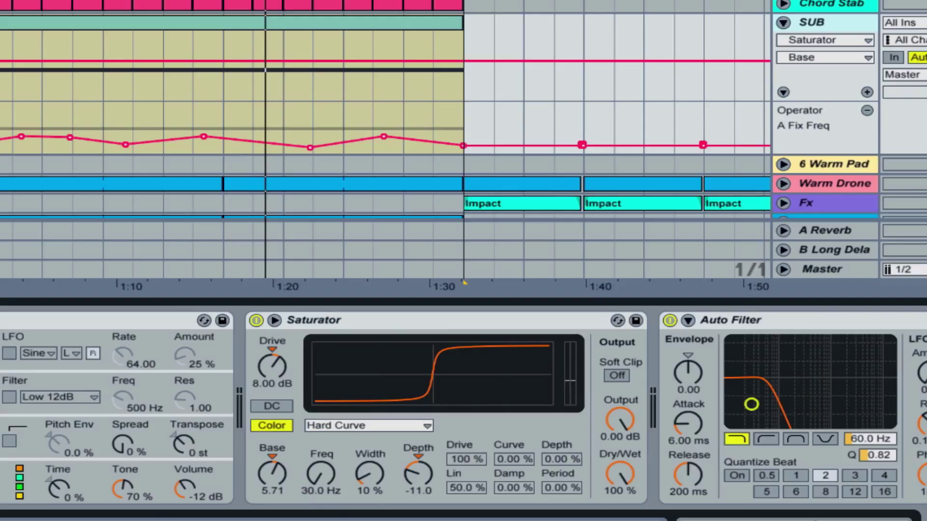
left_click(442, 326)
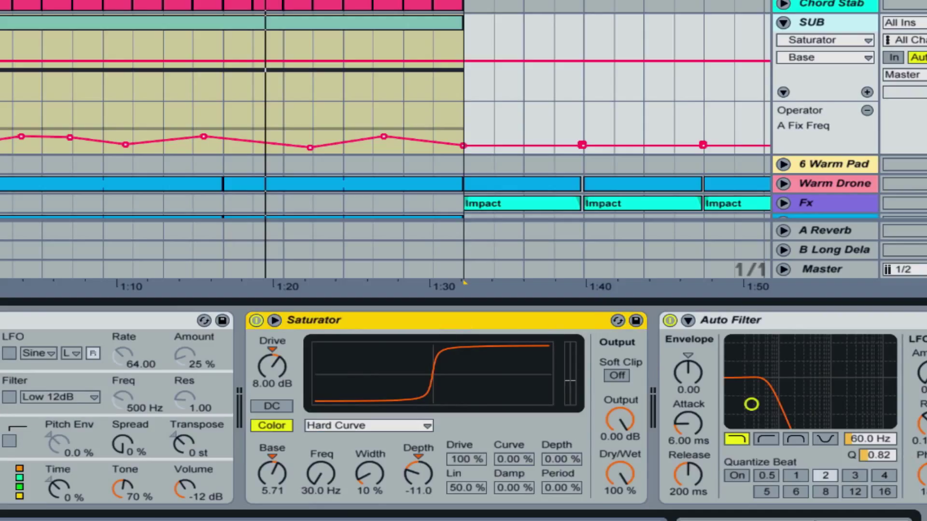
Step: Move the Saturator after the Auto Filter and cut its Drive to -18.3 dB
left_click_drag(442, 320, 906, 359)
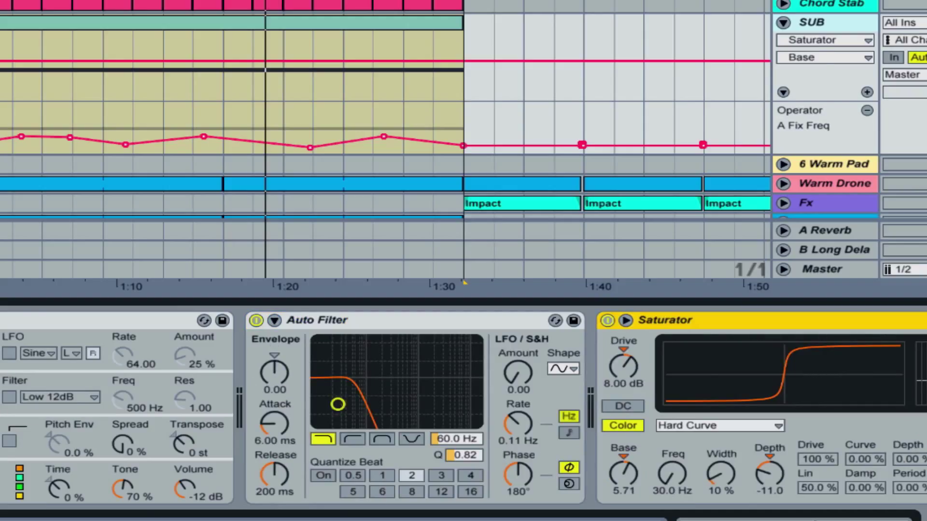
left_click_drag(630, 369, 630, 418)
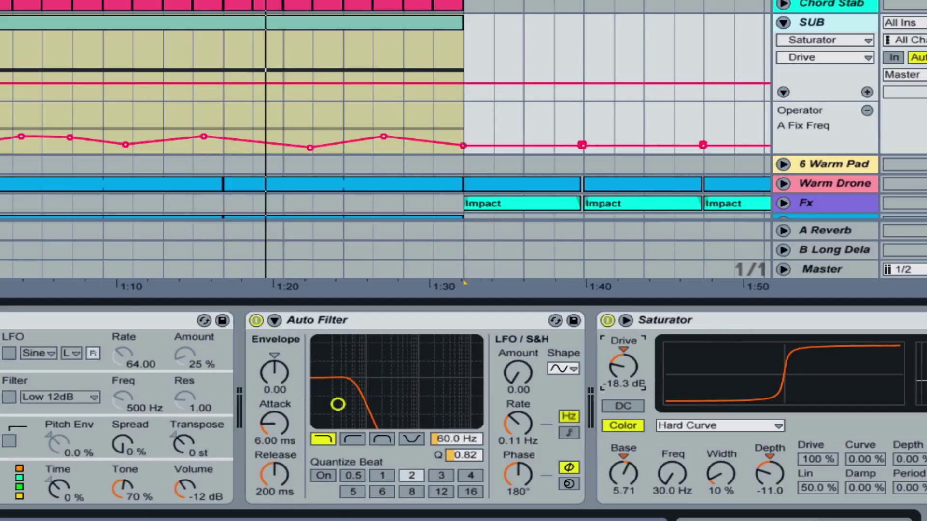
Step: Duplicate the Auto Filter, set the copy to 108 Hz with Q 0.94, and raise Saturator Drive to 18.9 dB
left_click(373, 319)
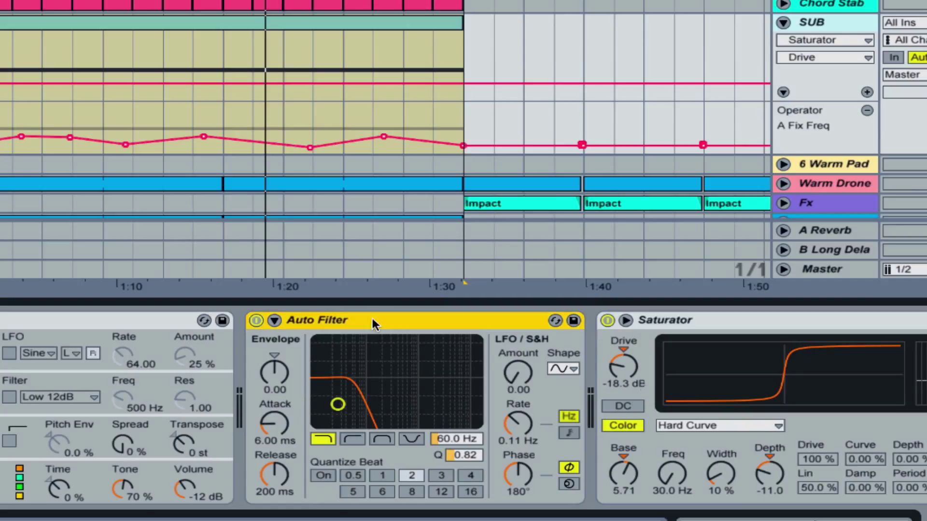
key("ctrl+d")
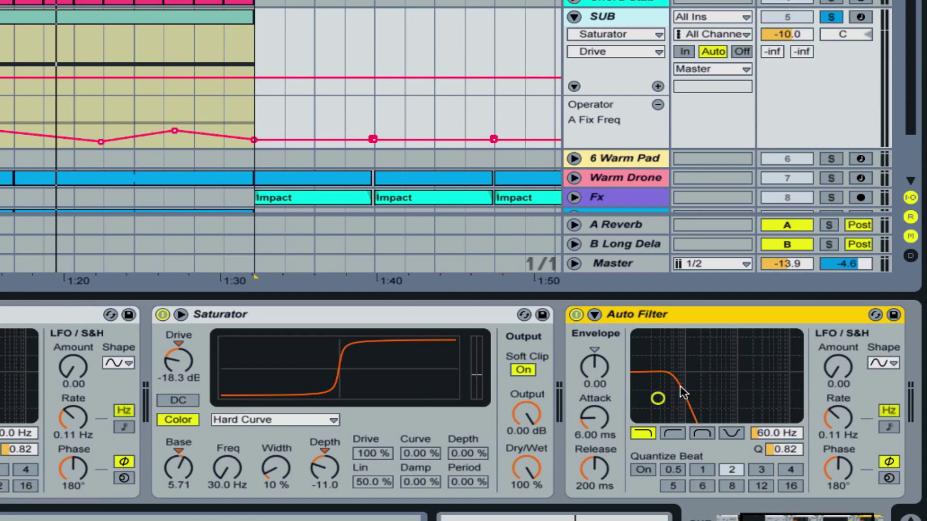
left_click_drag(657, 398, 739, 392)
left_click_drag(179, 359, 179, 345)
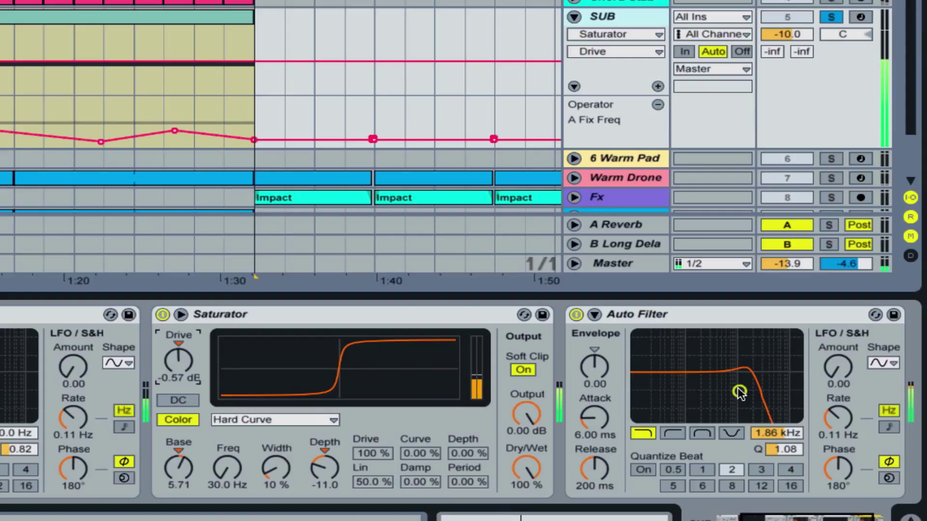
left_click_drag(172, 369, 172, 346)
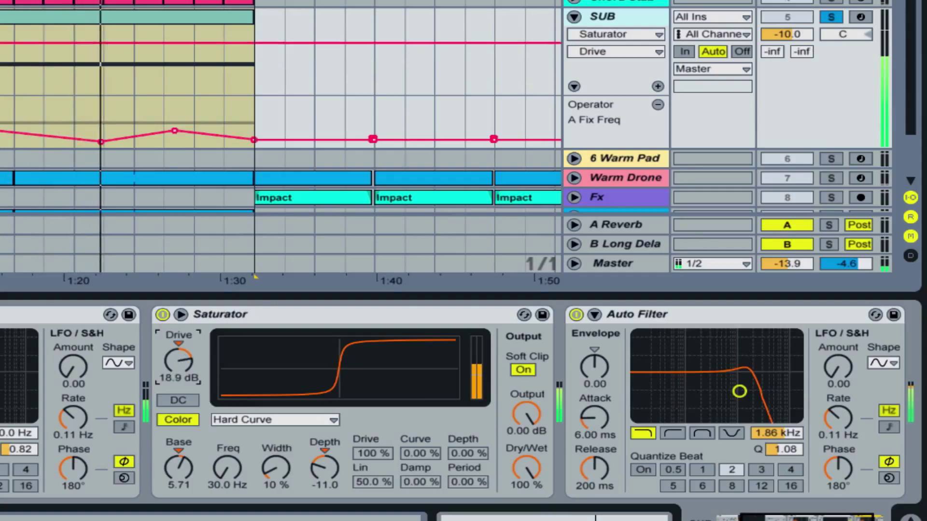
left_click_drag(740, 391, 668, 397)
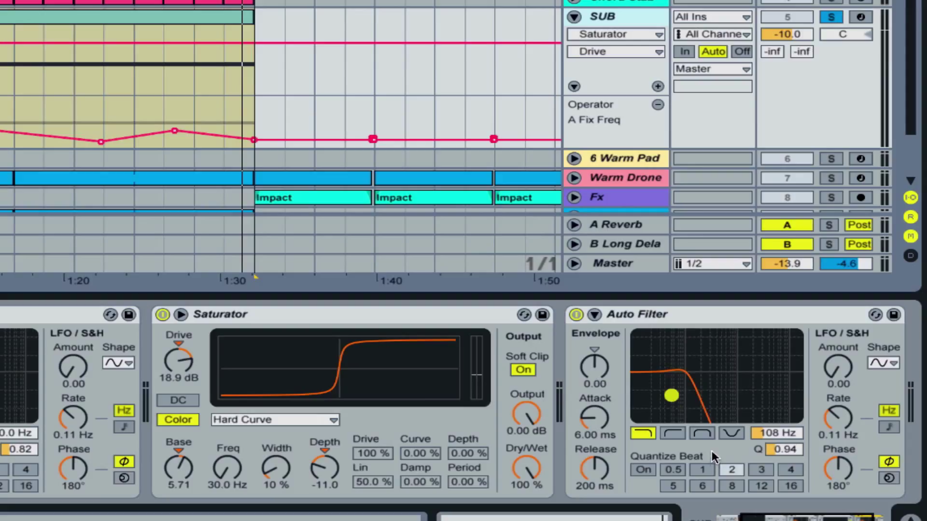
Step: Replace the duplicated Auto Filter with Multiband Dynamics, solo its Low band, and start playback
left_click(653, 314)
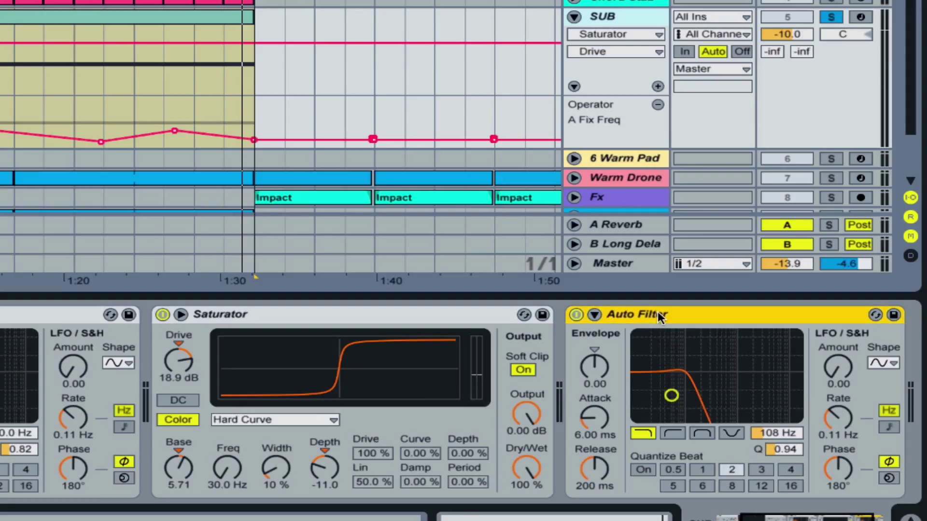
key("Delete")
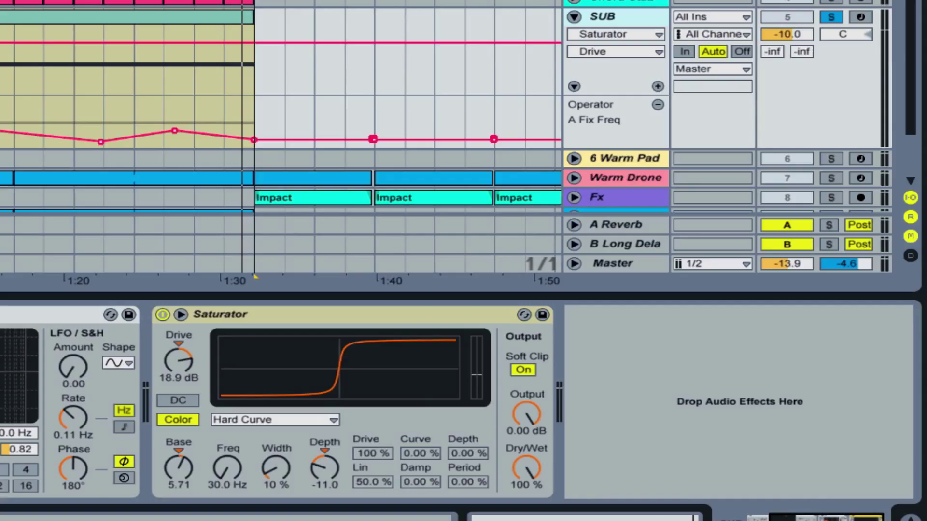
left_click_drag(256, 279, 706, 355)
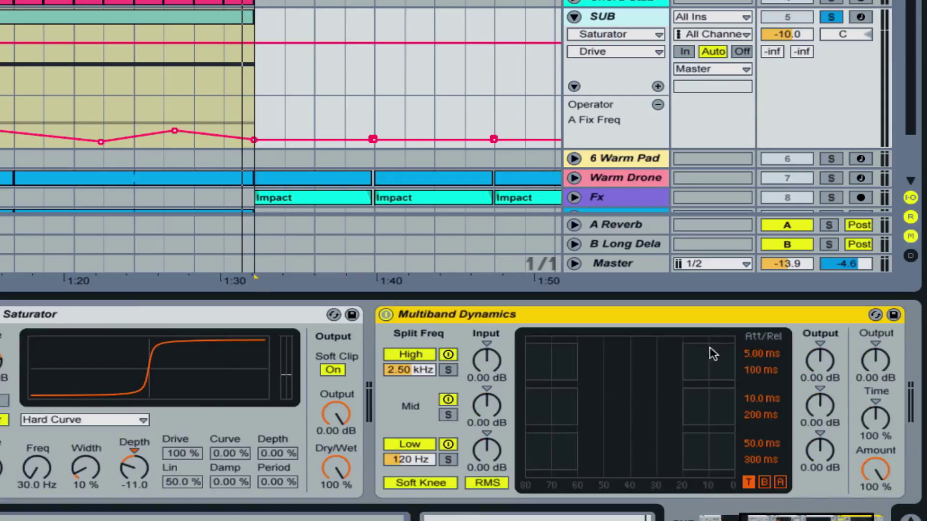
left_click(451, 459)
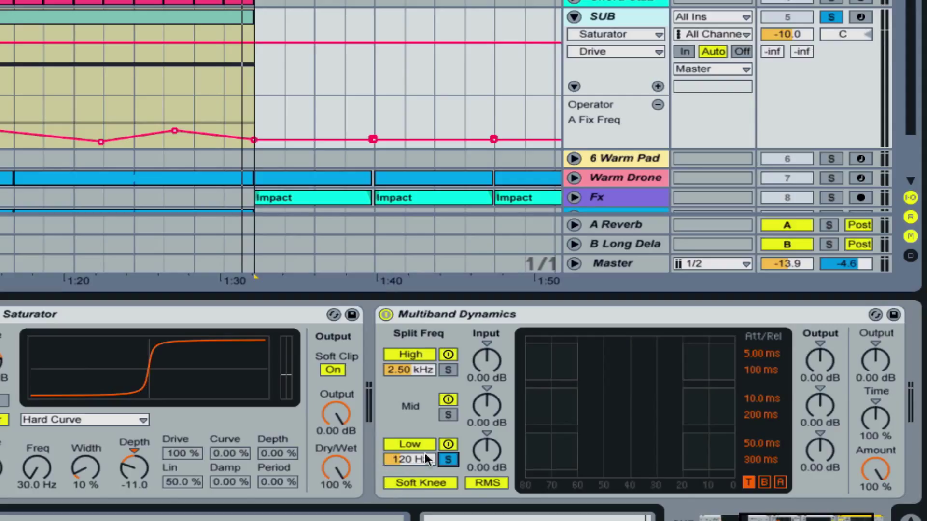
key("space")
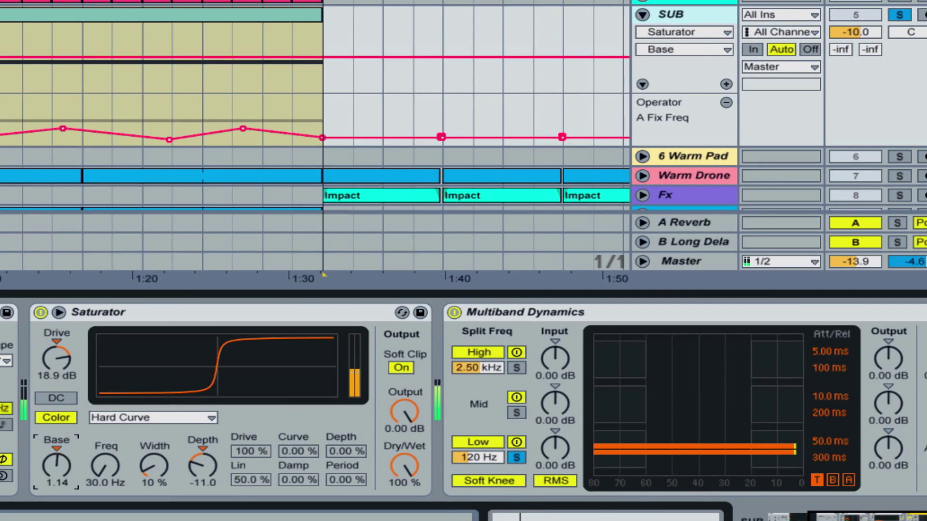
Step: Set the Saturator Base to -14.9 and Depth to 13.3, then play back to check
left_click_drag(56, 464, 58, 470)
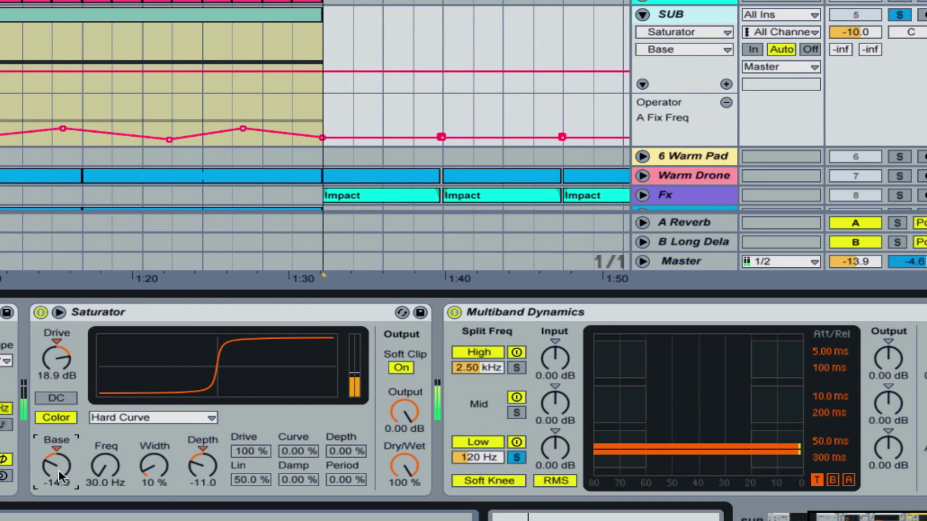
left_click_drag(199, 467, 199, 437)
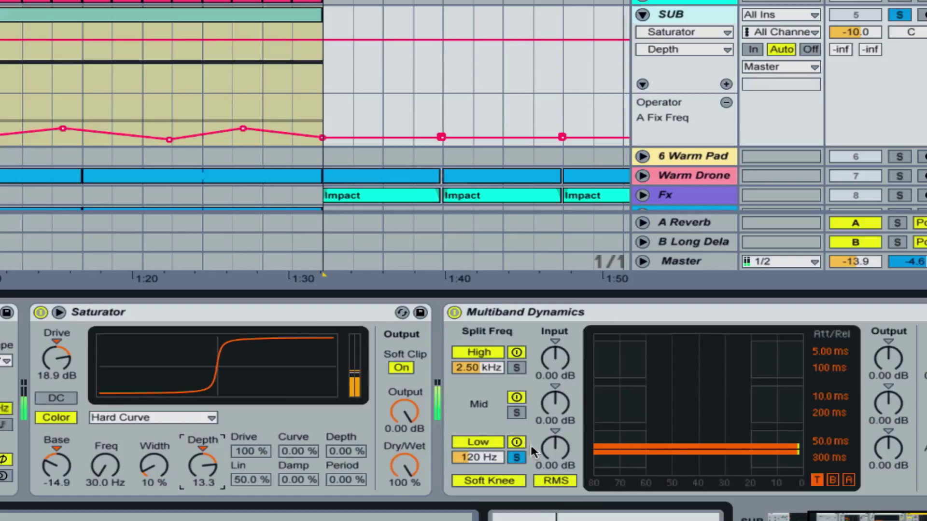
key("space")
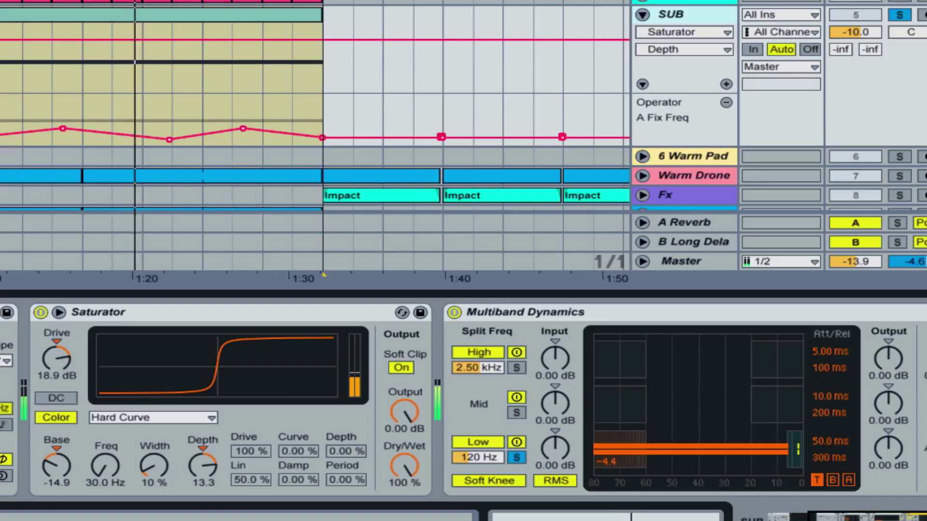
Step: Drag the SUB Saturator Drive knob up to 36.0 dB
left_click_drag(50, 360, 51, 323)
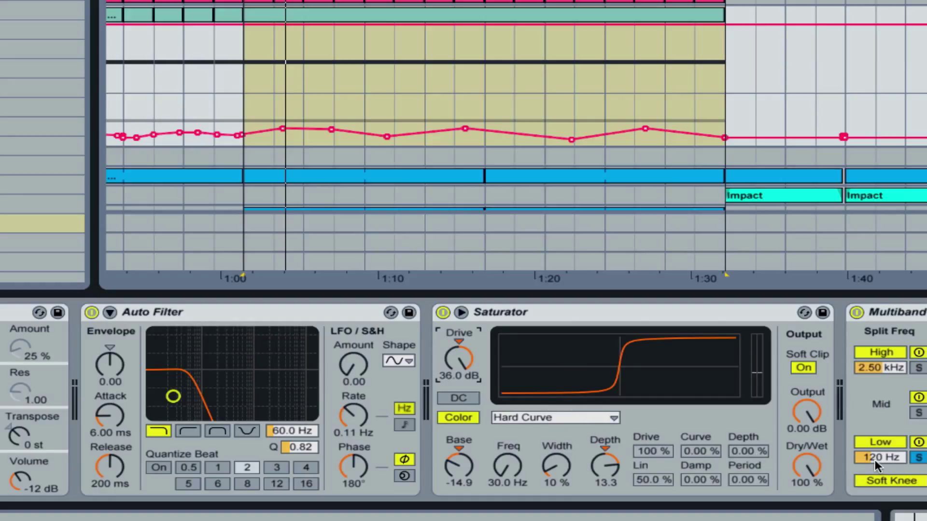
Step: Select the SUB section from bar 33 to 49, play it, then stop playback
scroll(464, 400, "right", 3)
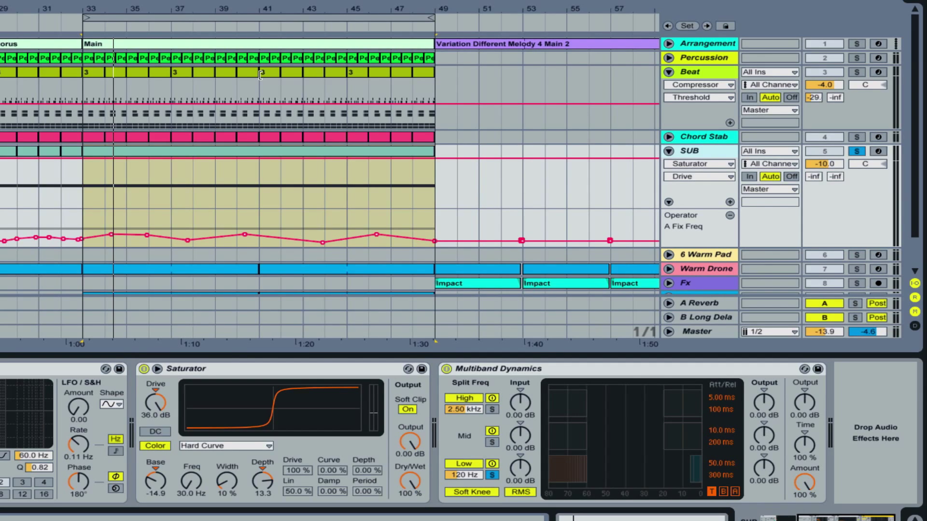
left_click(84, 186)
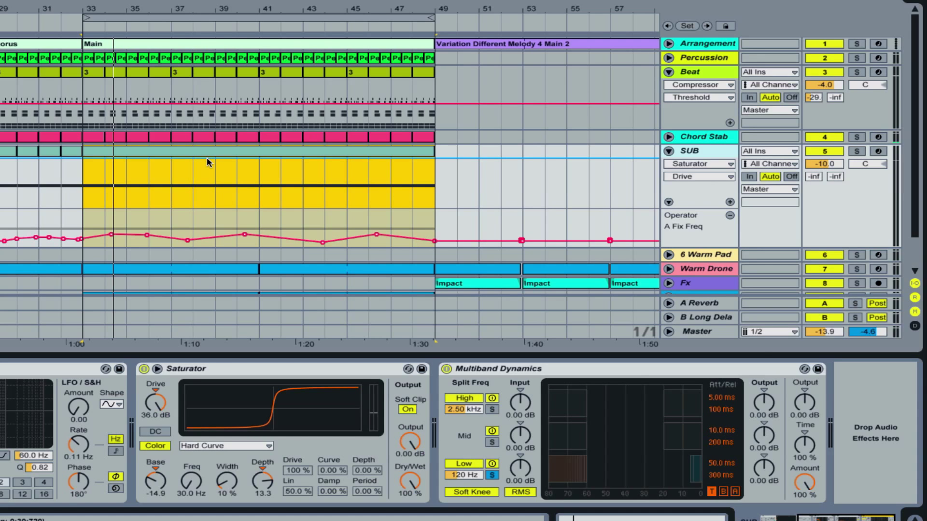
key("space")
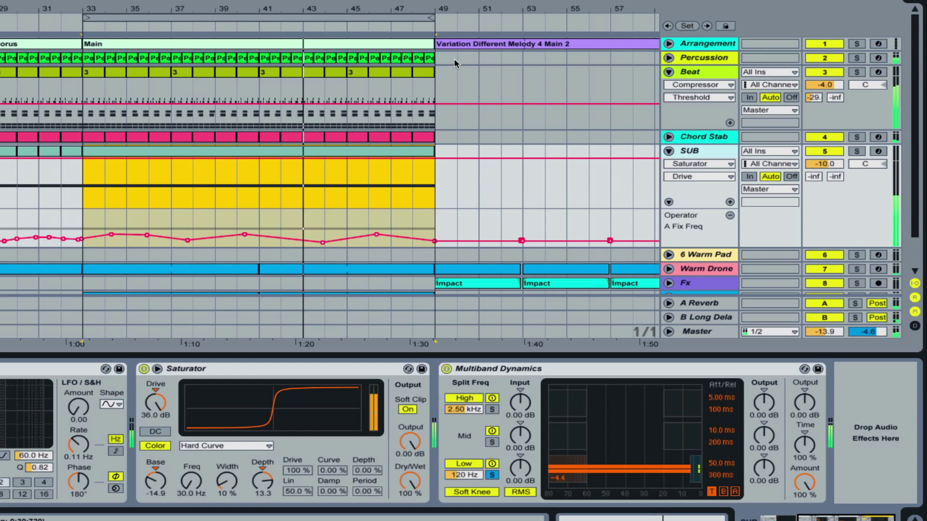
key("space")
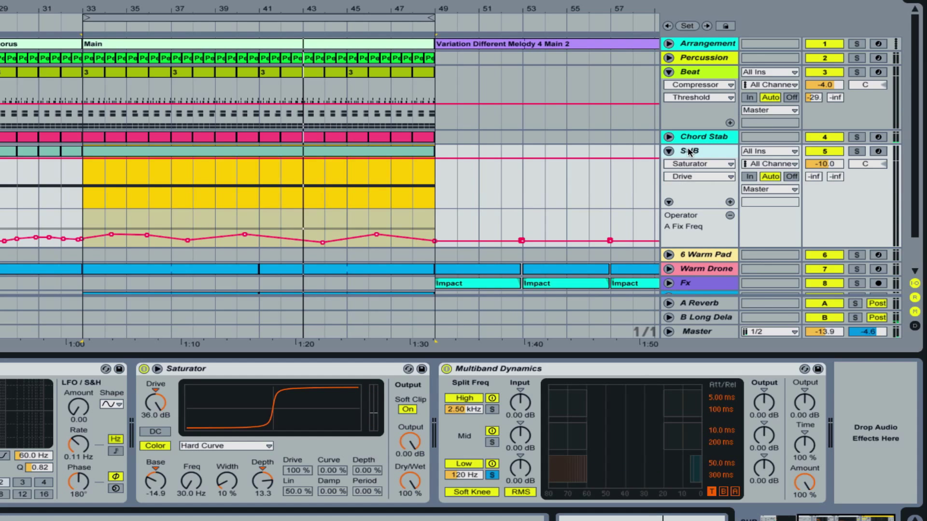
Step: Fold the SUB and Beat tracks and unfold Warm Drone to show its devices
left_click(669, 152)
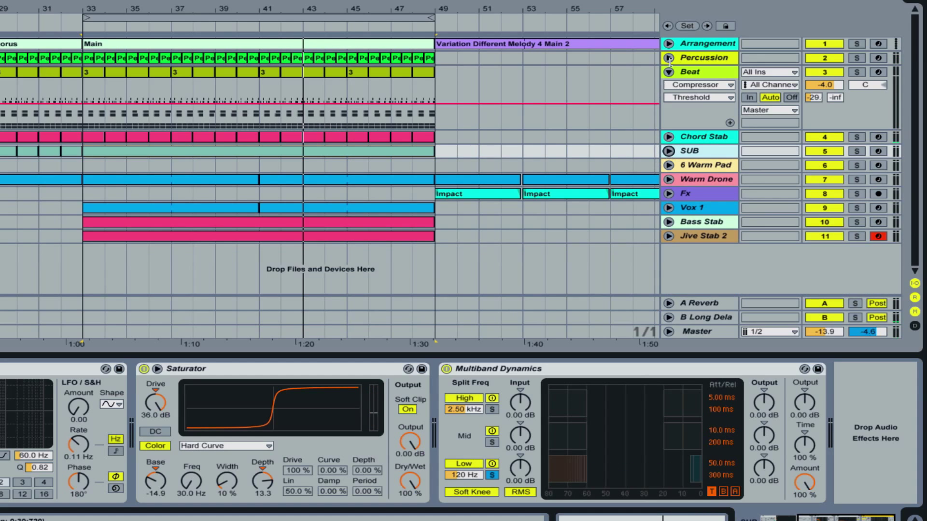
left_click(669, 71)
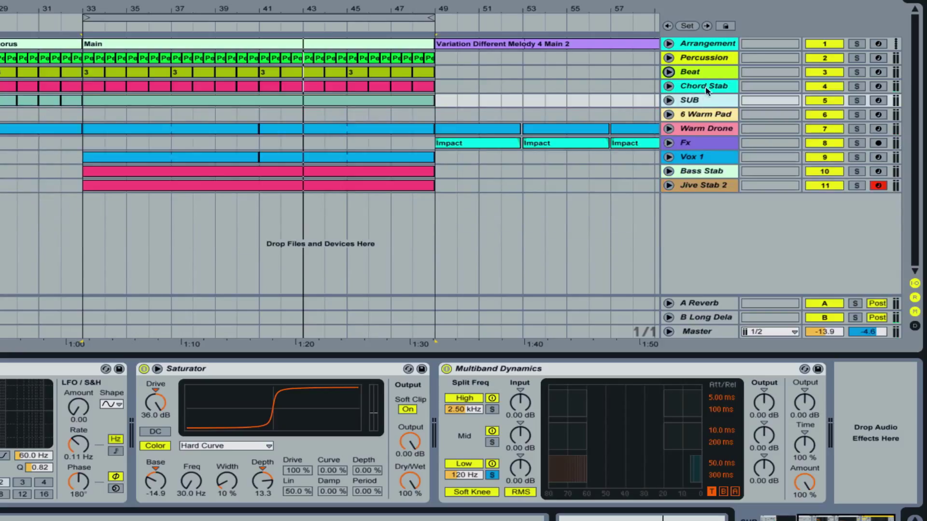
left_click(706, 128)
left_click(669, 129)
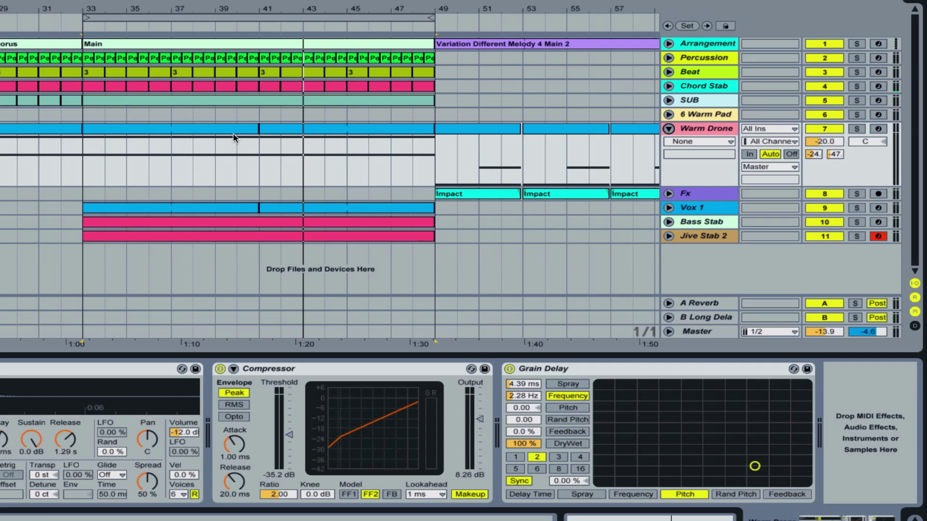
Step: Bring bars 20–26 near the Chorus into view and select 6 Warm Pad to show its chain
key("minus")
key("minus")
key("minus")
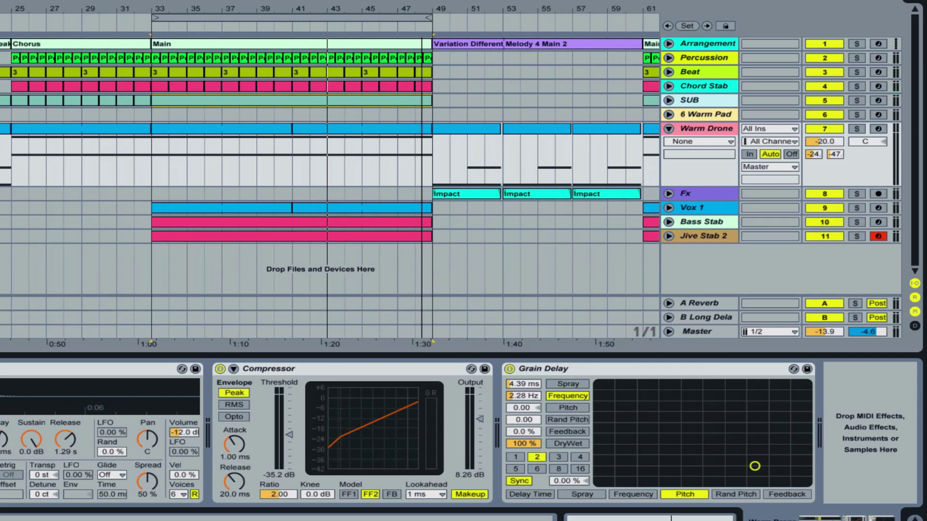
scroll(330, 174, "left", 6)
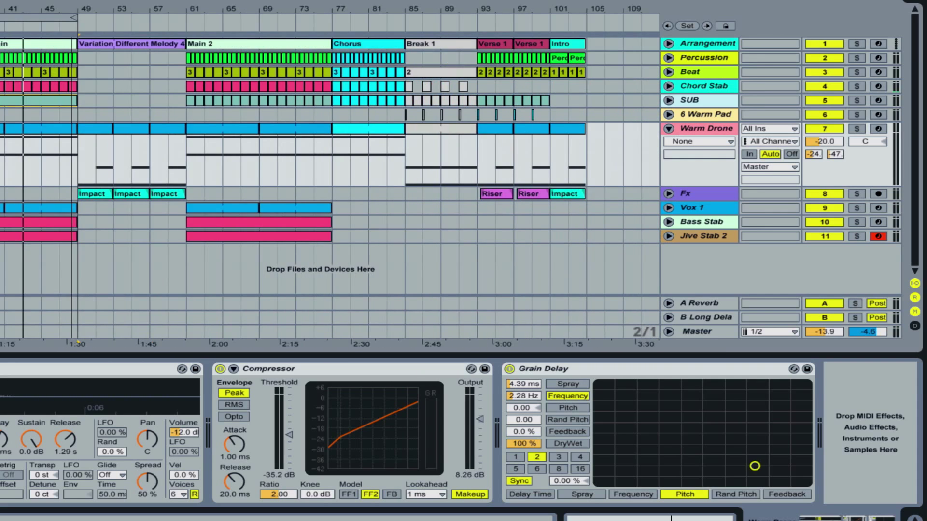
key("plus")
key("plus")
key("plus")
key("plus")
key("plus")
key("plus")
key("plus")
key("plus")
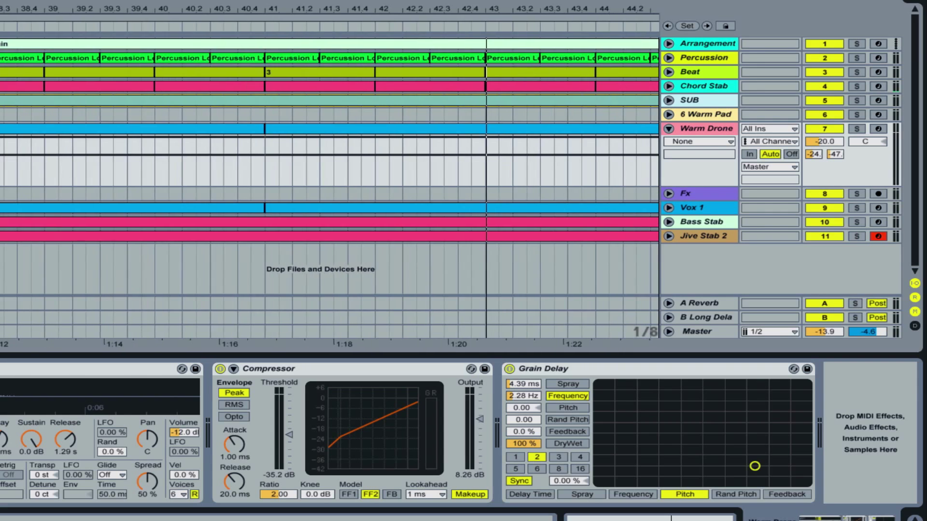
scroll(205, 2, "left", 5)
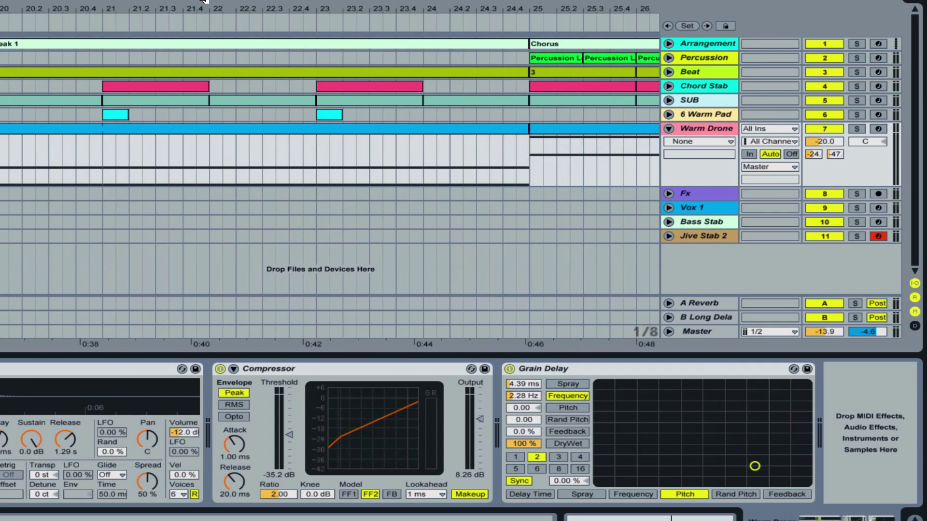
left_click(329, 115)
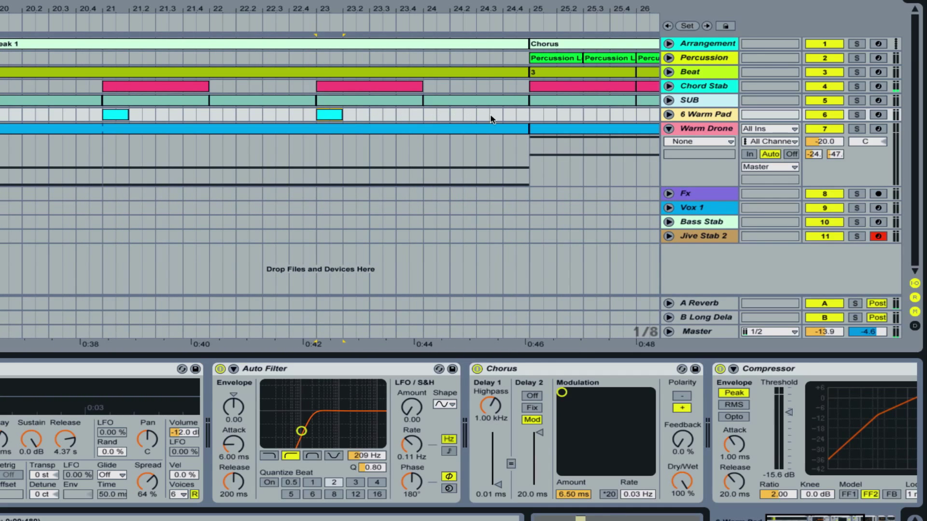
Step: Loop bars 23–25 and solo the 6 Warm Pad track
left_click(529, 116, "shift")
key("ctrl+l")
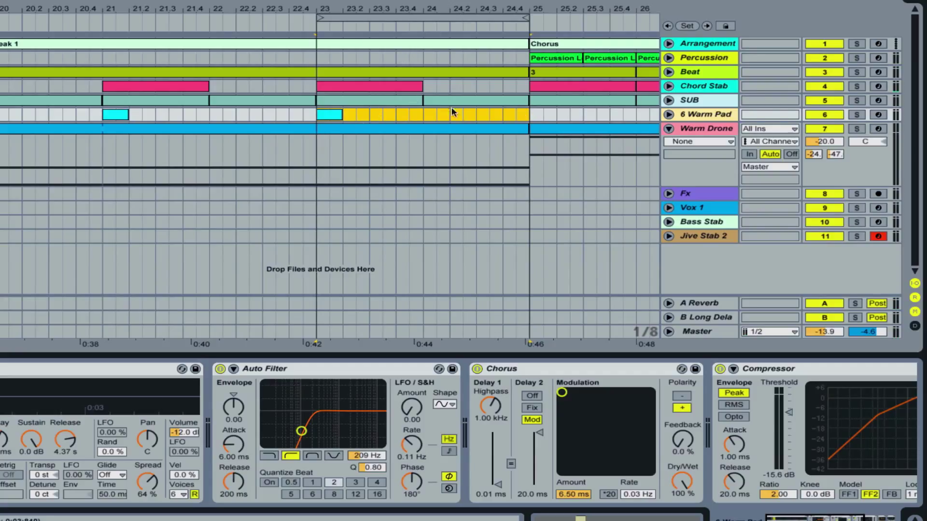
left_click(857, 114)
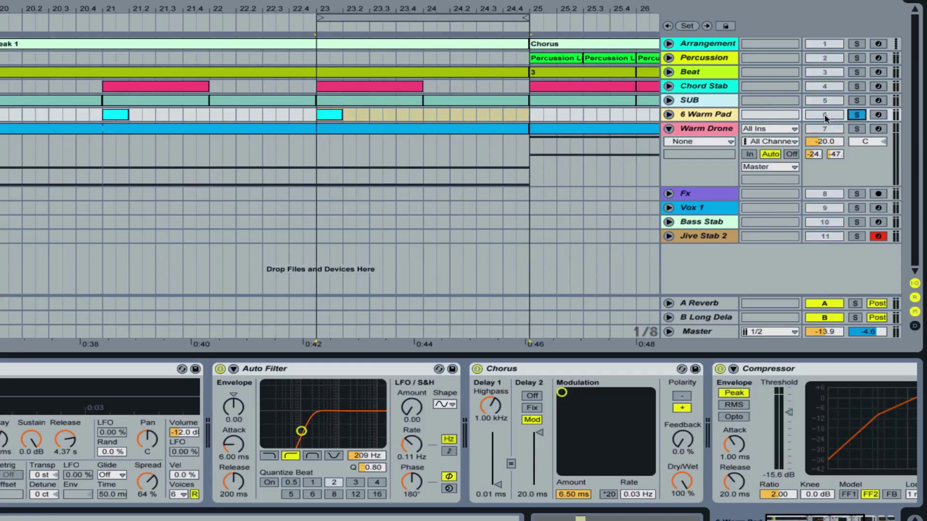
left_click(334, 118)
Step: Unfold 6 Warm Pad, select the short Warm Pad clip, and play it
left_click(668, 114)
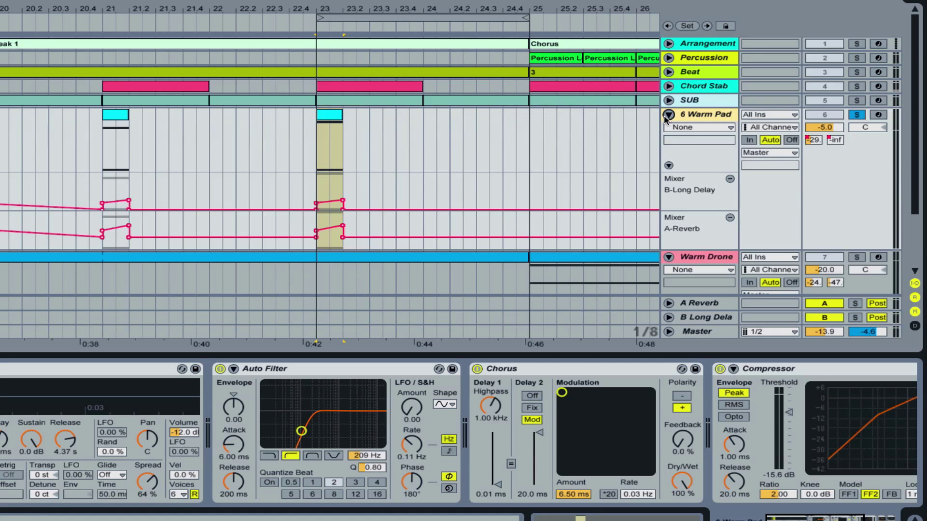
left_click(316, 155)
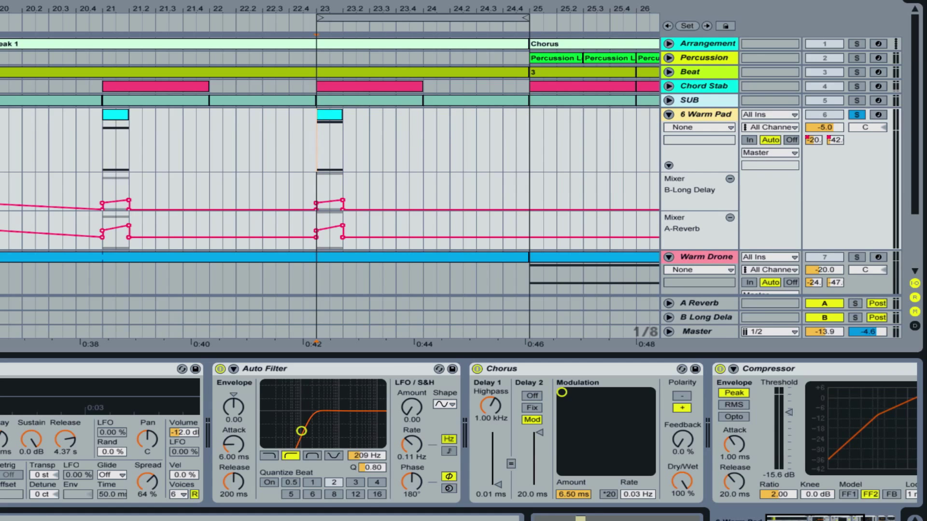
left_click_drag(830, 518, 920, 519)
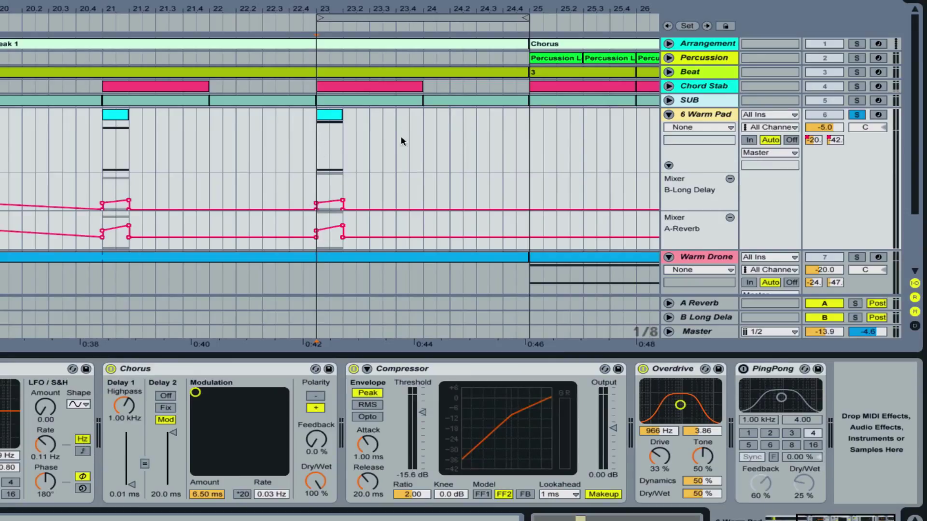
left_click(336, 121)
key("space")
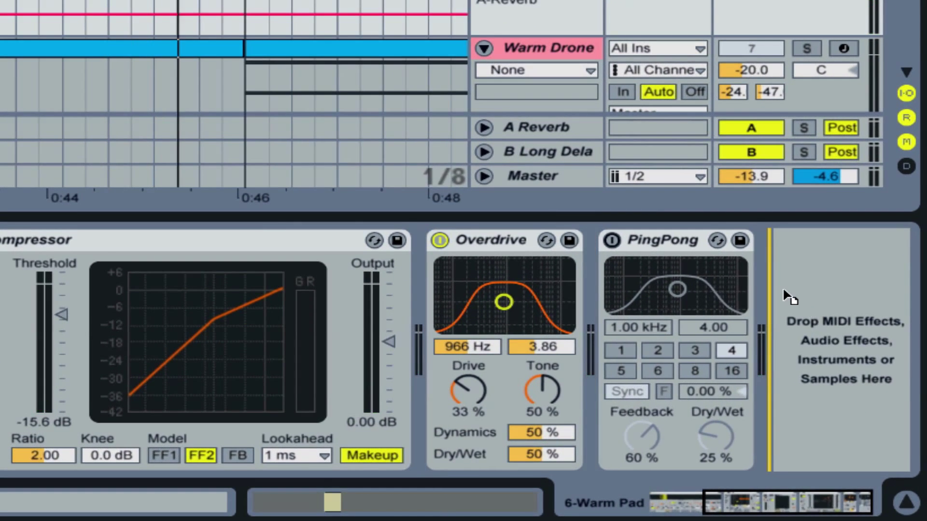
Step: Add Auto Pan to the 6 Warm Pad chain with Amount 58.7 %, then stop playback
left_click_drag(785, 293, 786, 289)
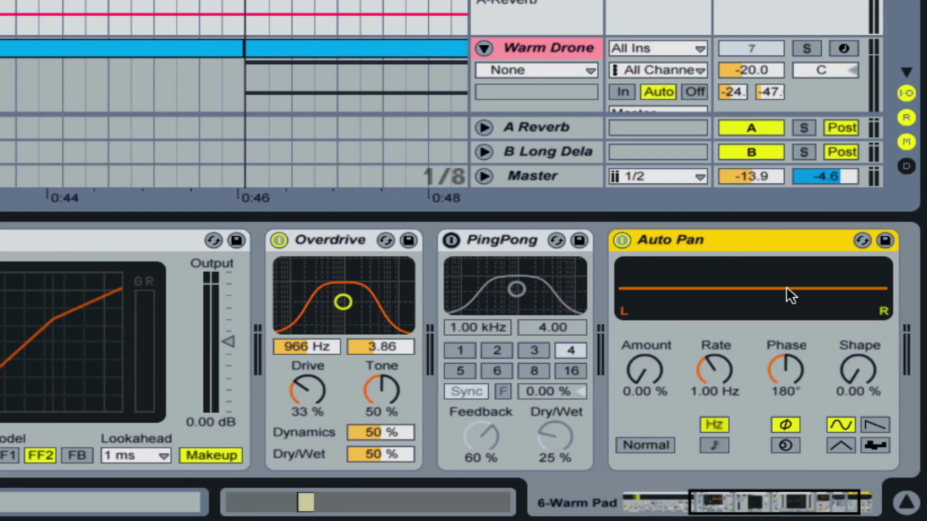
left_click_drag(636, 374, 636, 309)
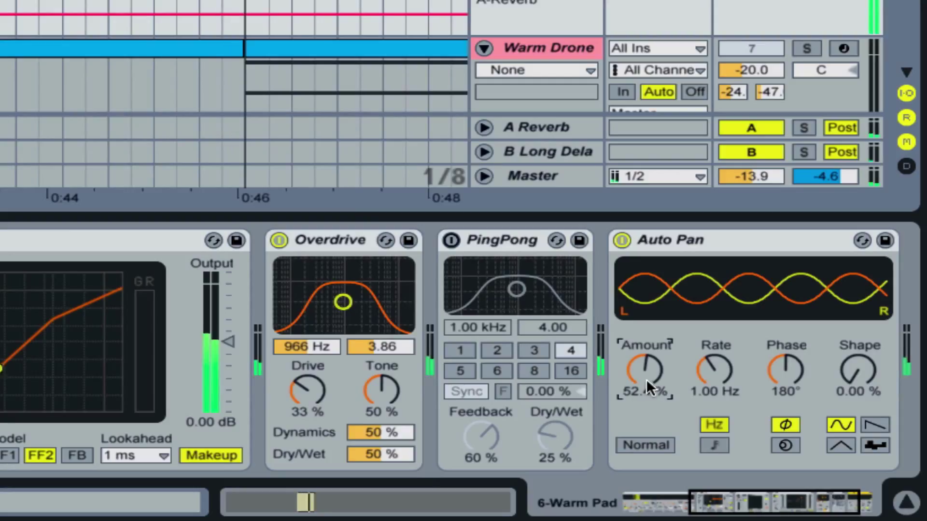
left_click_drag(647, 370, 647, 363)
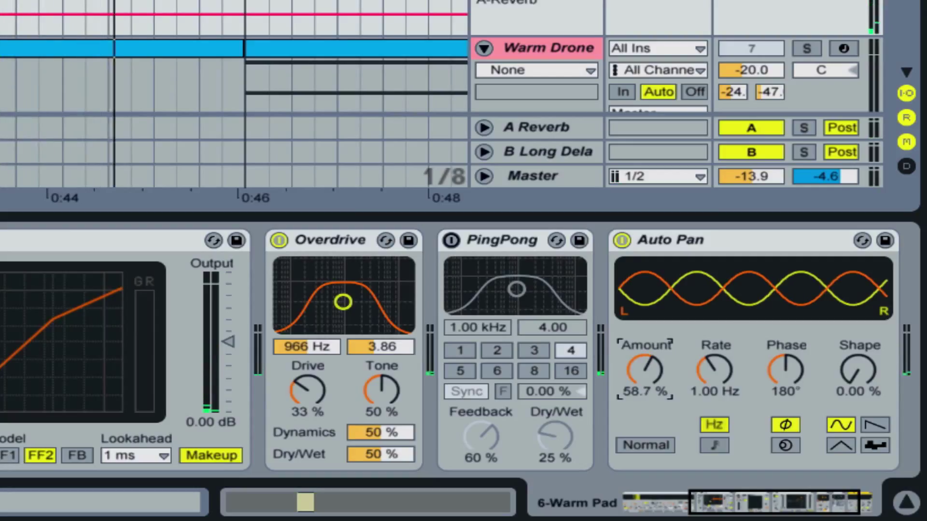
key("space")
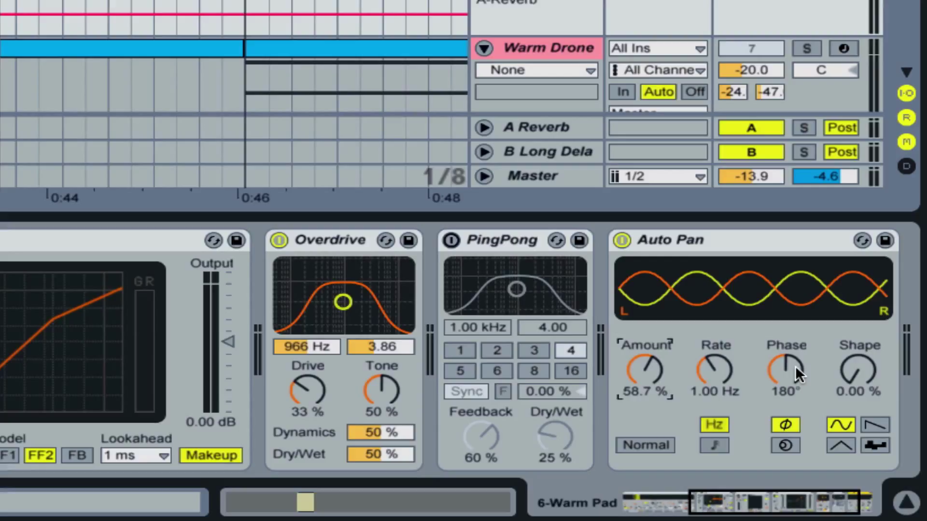
Step: Set the Auto Pan Phase to 129° and enter a Shape of 30.0 %
left_click_drag(790, 367, 788, 421)
left_click_drag(862, 366, 862, 349)
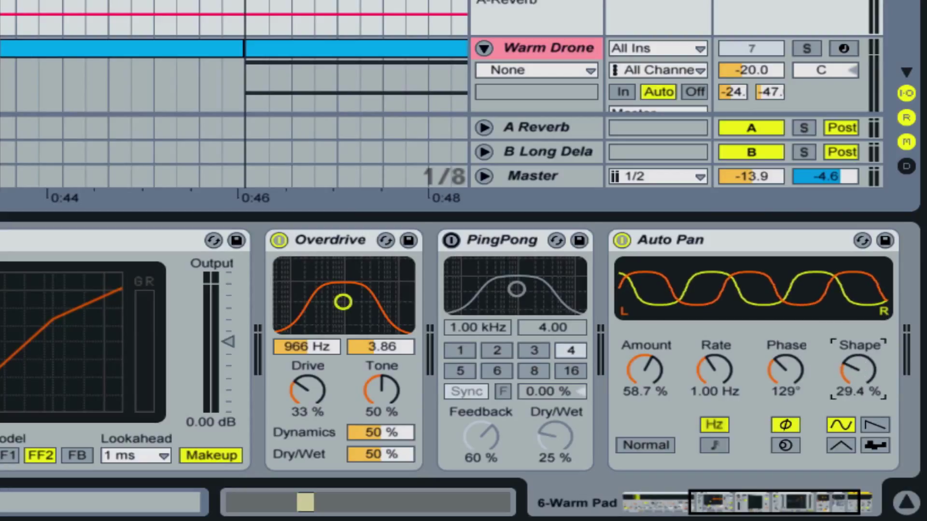
left_click(850, 393)
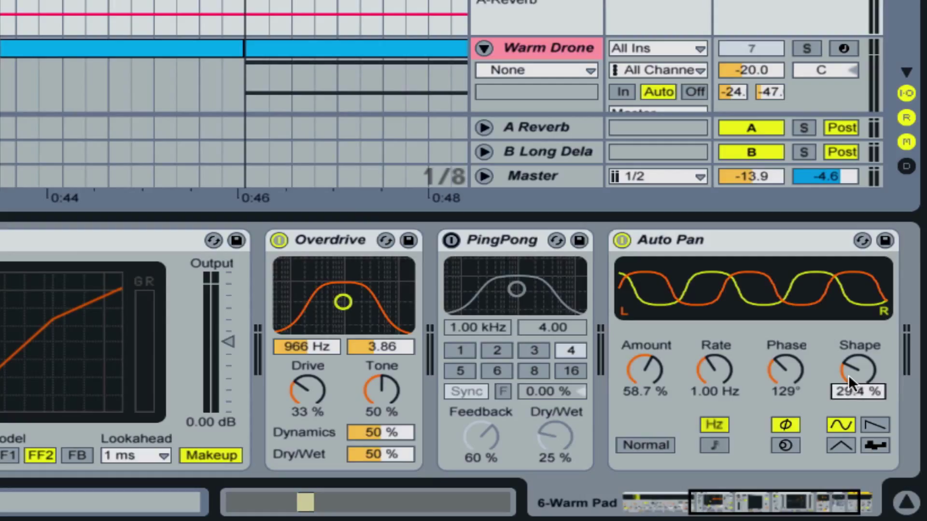
type("30")
key("Return")
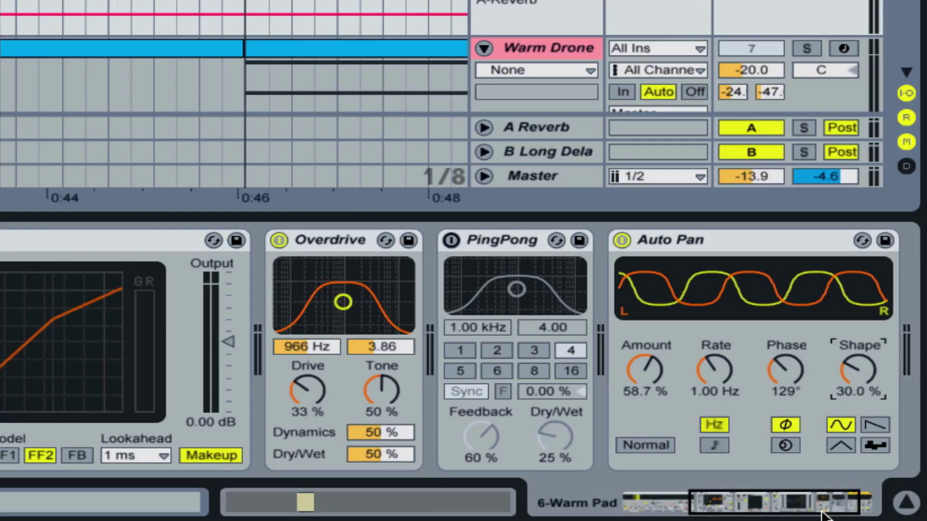
left_click(850, 495)
left_click_drag(835, 490, 564, 462)
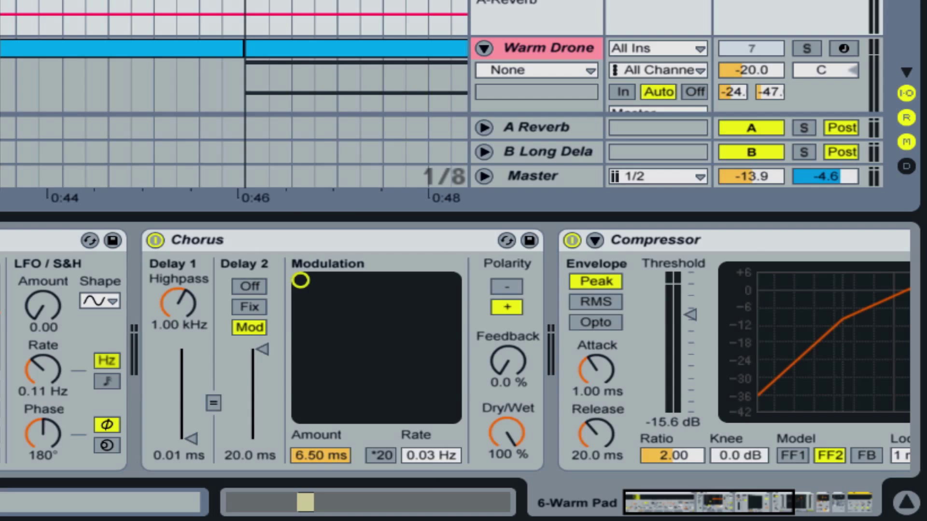
Step: Zoom out, look through the Warm Drone, Bass Stab and Jive Stab 2 chains, and settle on Vox 1's sampler
key("minus")
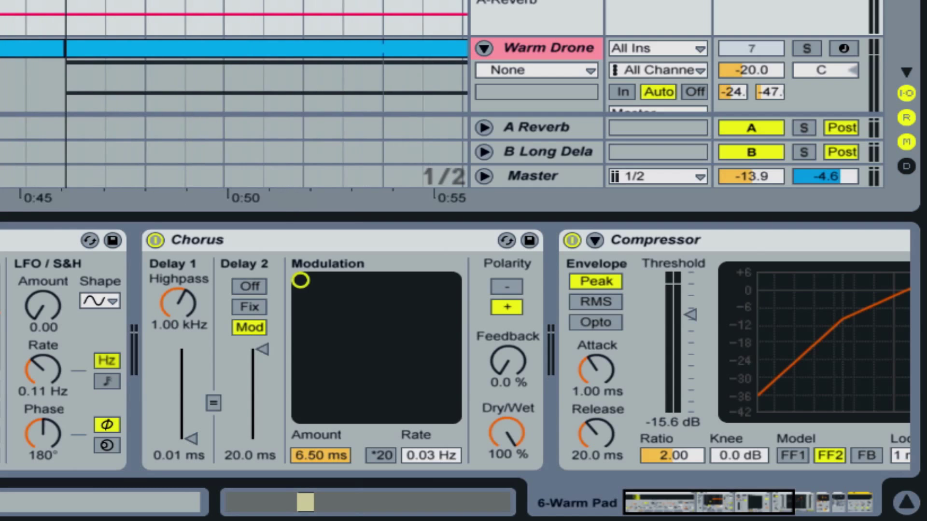
scroll(234, 101, "right", 5)
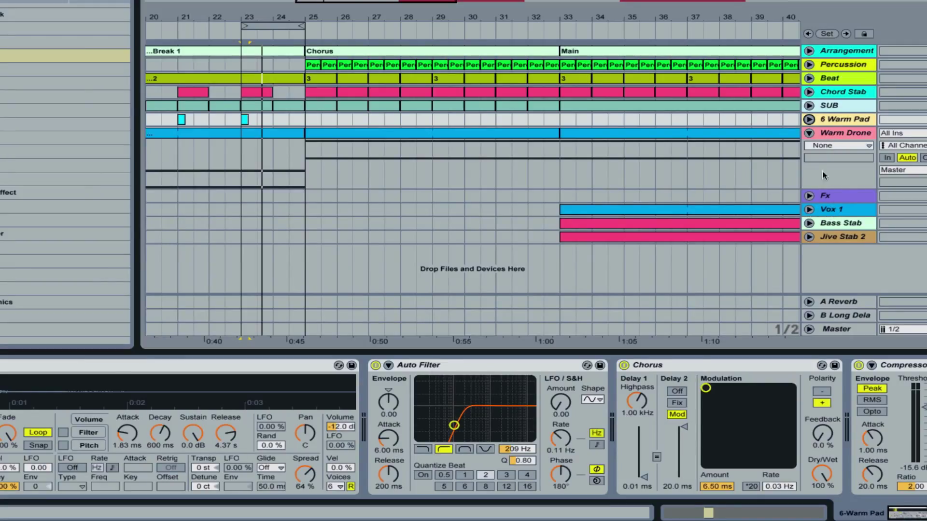
left_click(824, 135)
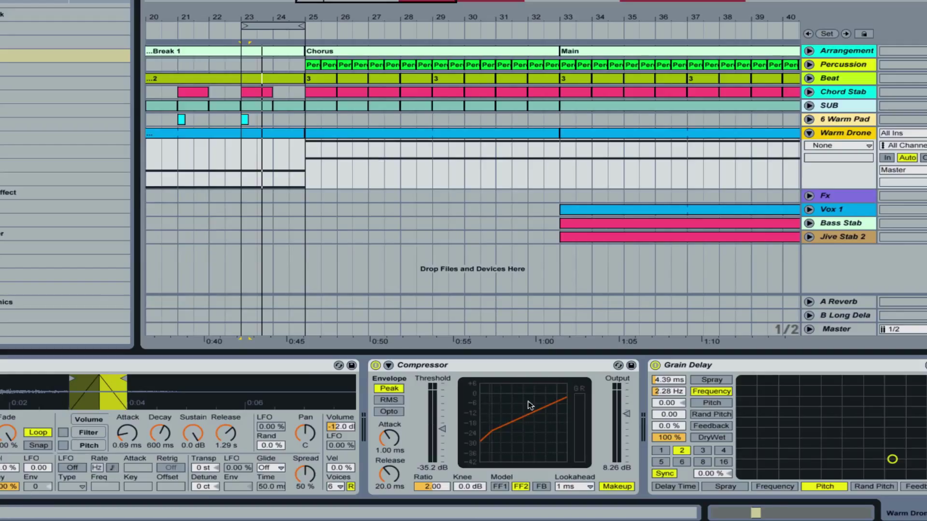
left_click(823, 210)
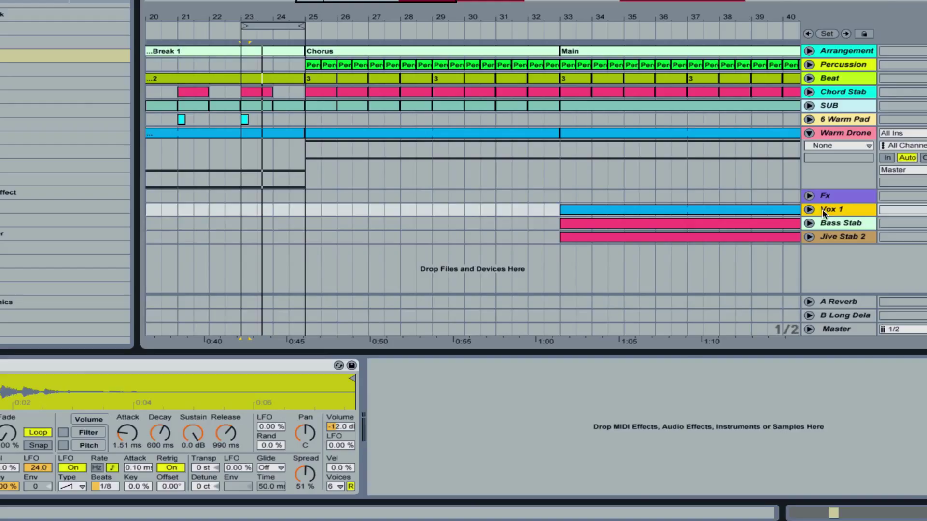
left_click(823, 225)
left_click(826, 238)
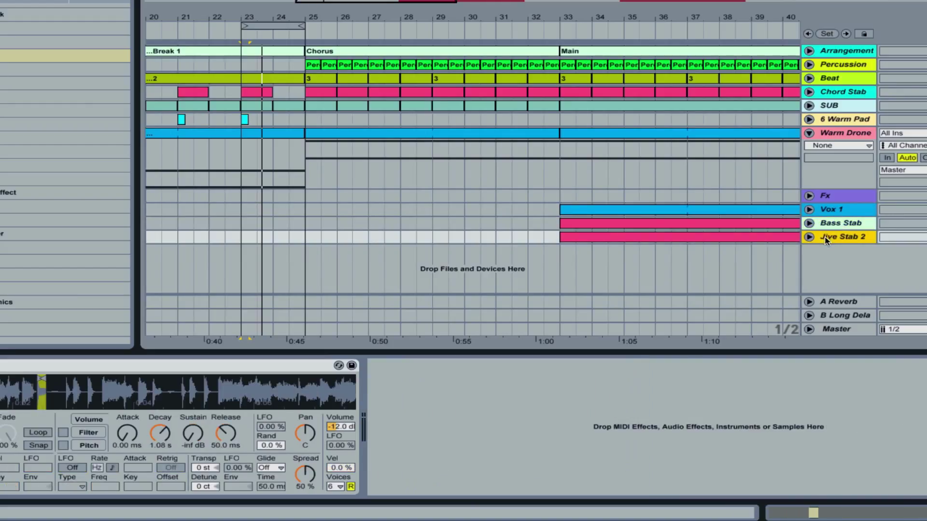
left_click(598, 210)
Step: Loop and play the Vox 1 clip, and add a high-pass Auto Filter at 103 Hz, Q 0.66
key("ctrl+l")
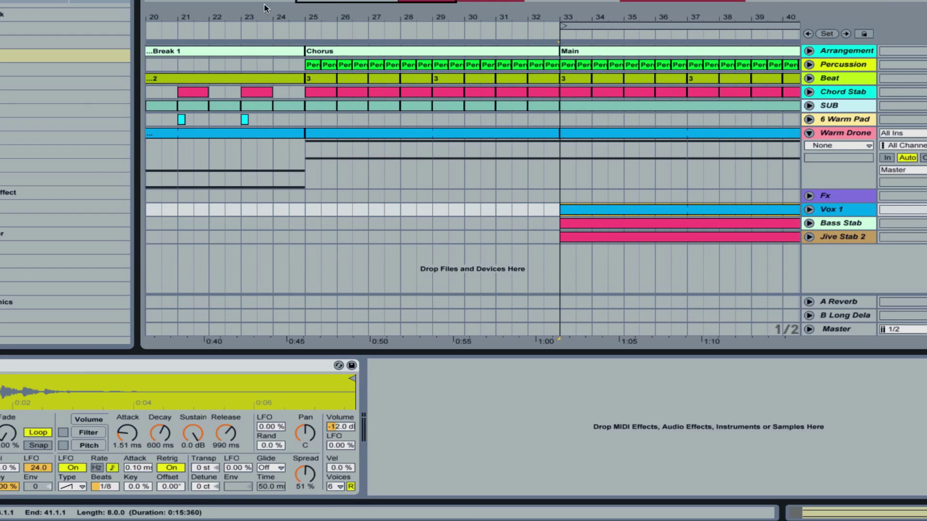
scroll(473, 174, "right", 3)
scroll(473, 174, "right", 5)
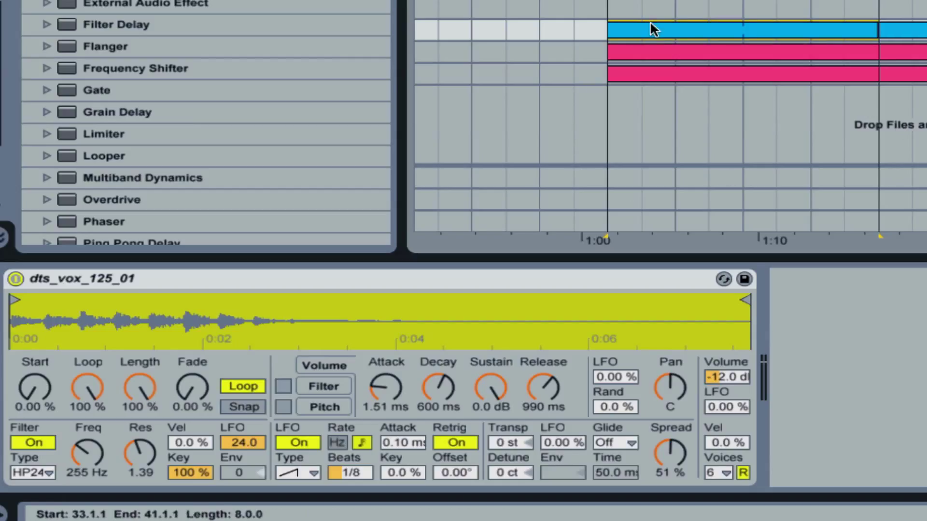
key("space")
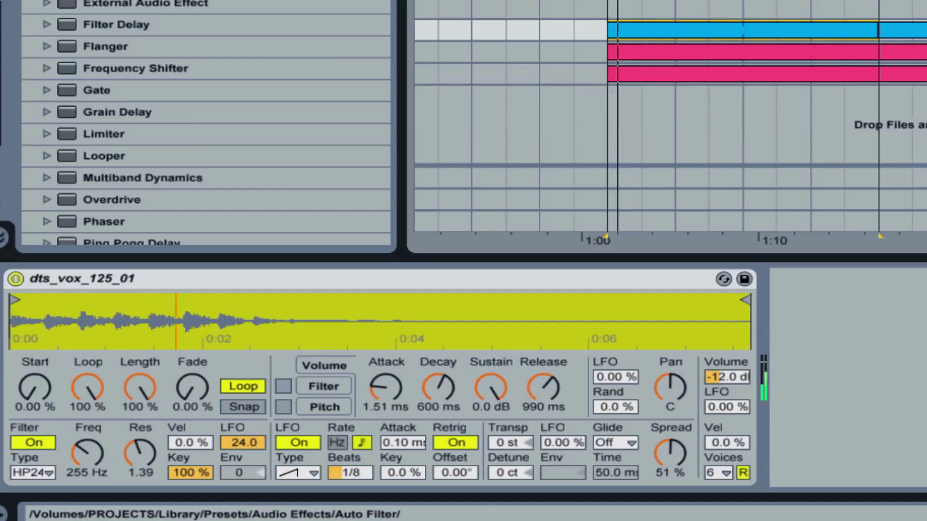
left_click_drag(121, 1, 851, 418)
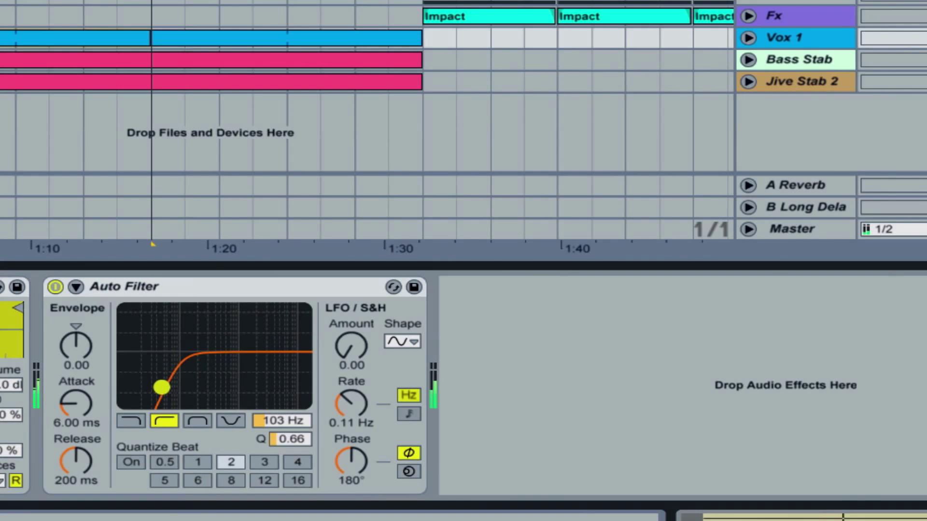
Step: Add a Compressor after Vox 1's Auto Filter and set the filter cutoff to 500 Hz
left_click_drag(389, 303, 558, 361)
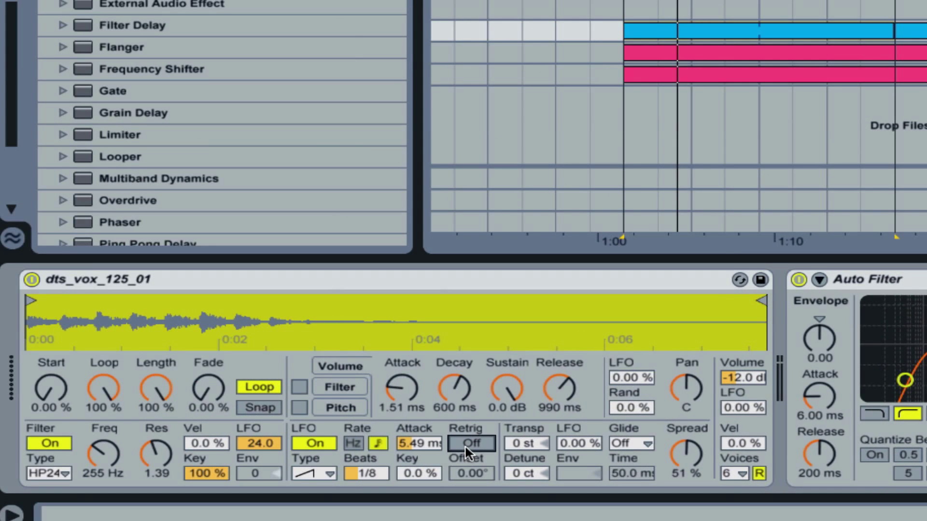
key("space")
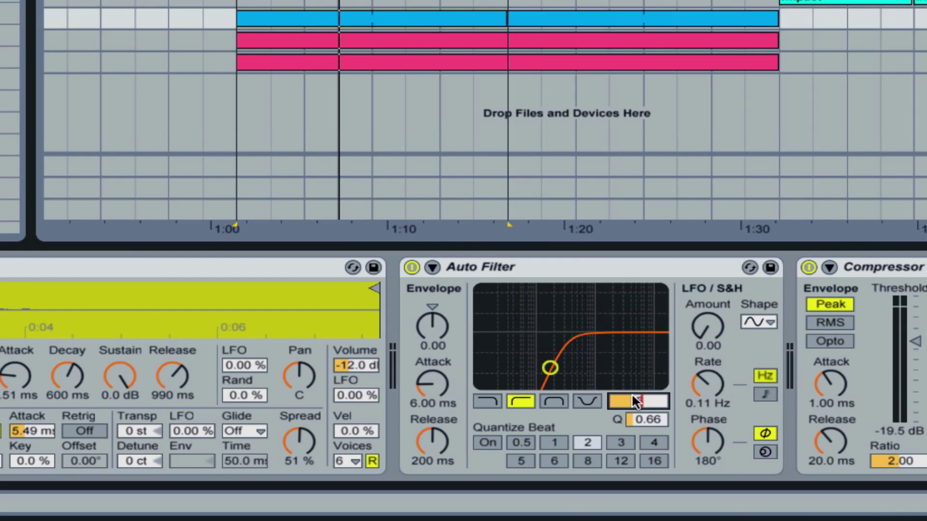
type("500")
key("Return")
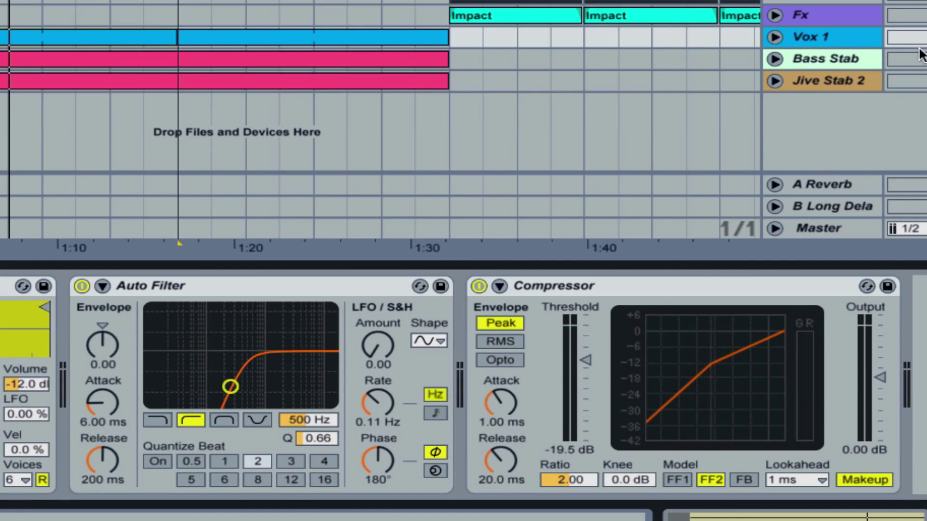
Step: Check Bass Stab's devices, then insert a PingPong delay between Vox 1's filter and compressor
left_click(825, 57)
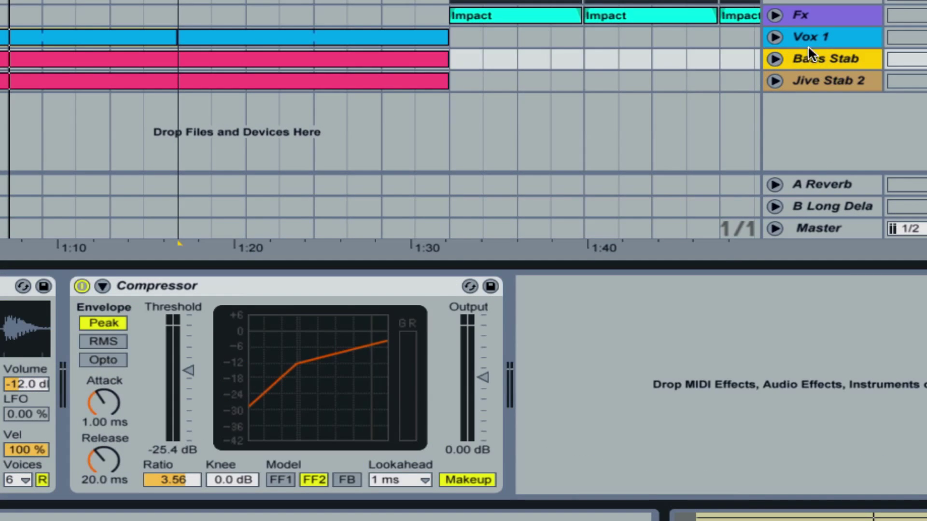
left_click(811, 41)
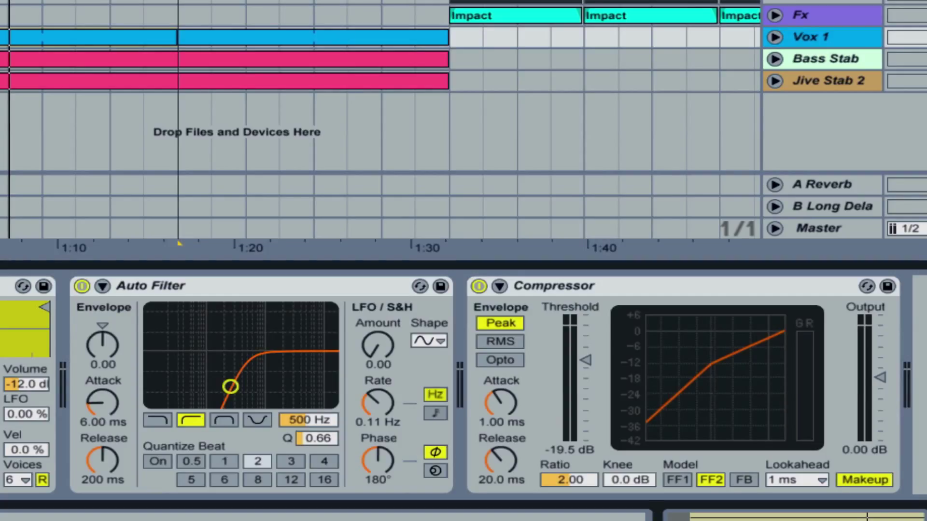
left_click_drag(394, 360, 520, 394)
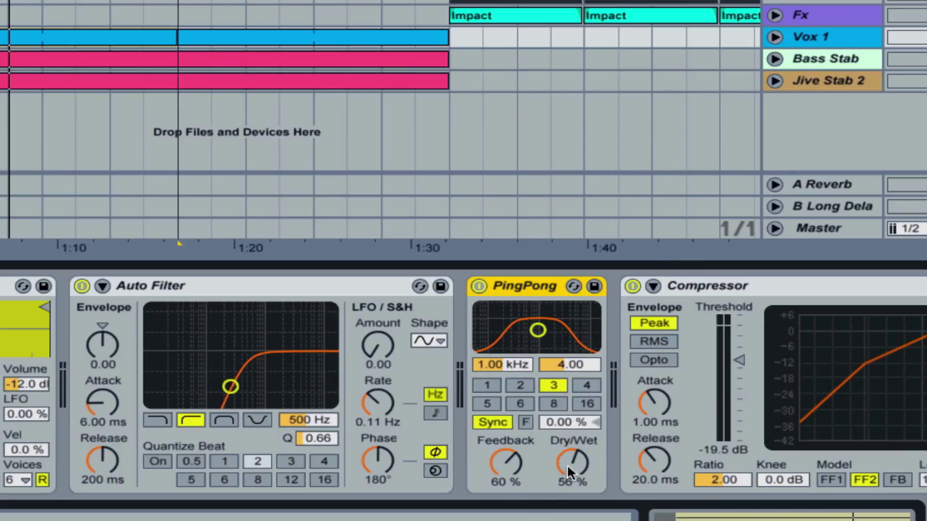
Step: Set Vox 1's PingPong delay to 20% feedback and 20% dry/wet, then move to Bass Stab
left_click_drag(567, 464, 567, 506)
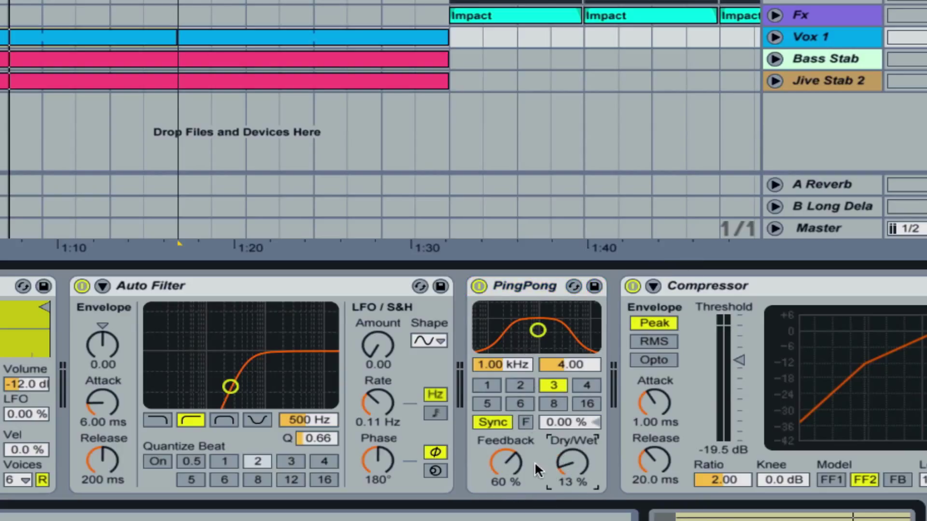
left_click_drag(497, 458, 510, 473)
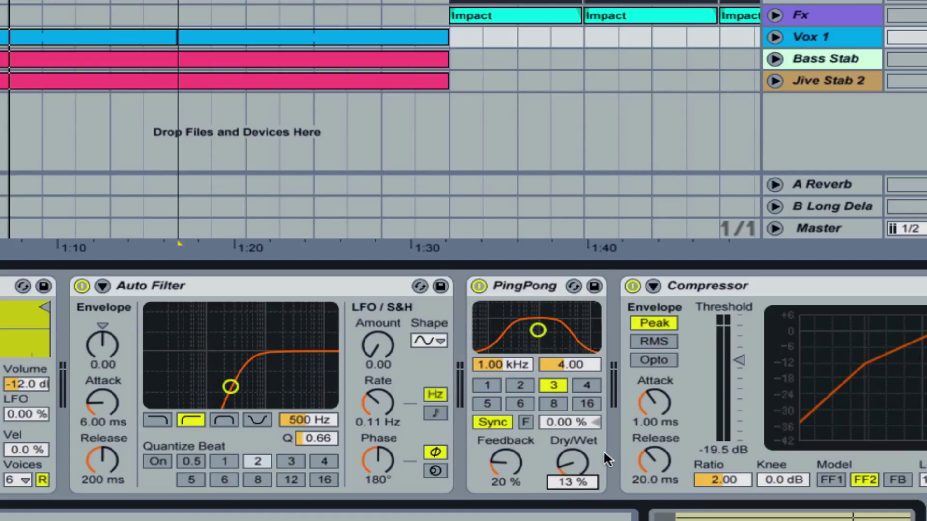
type("20")
key("Return")
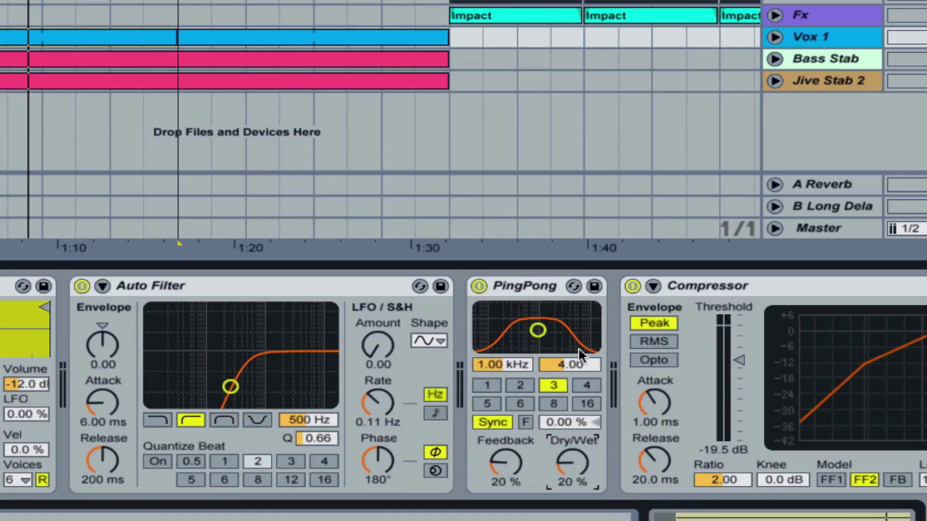
left_click(845, 57)
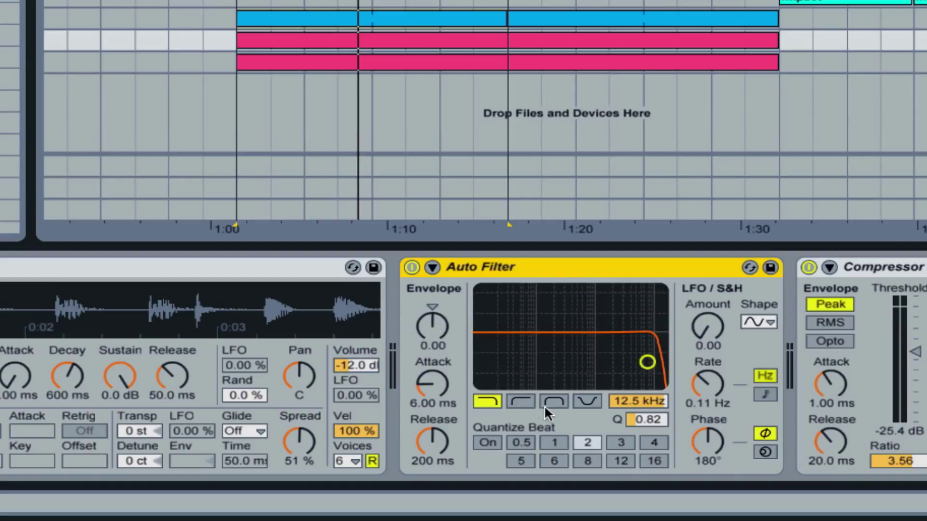
Step: Make Bass Stab's Auto Filter a high-pass at 218 Hz, Q 1.10, with LFO phase 0°
left_click(521, 401)
left_click_drag(639, 401, 639, 468)
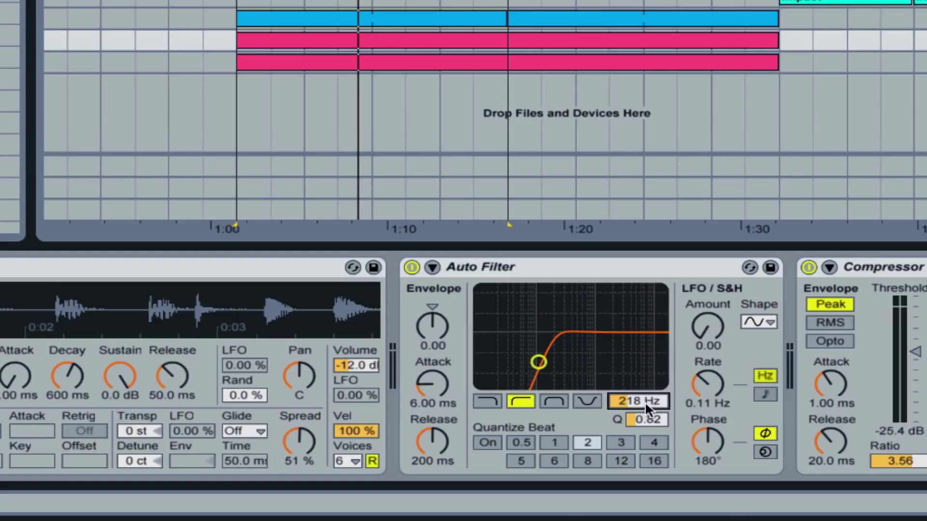
left_click_drag(641, 413, 641, 408)
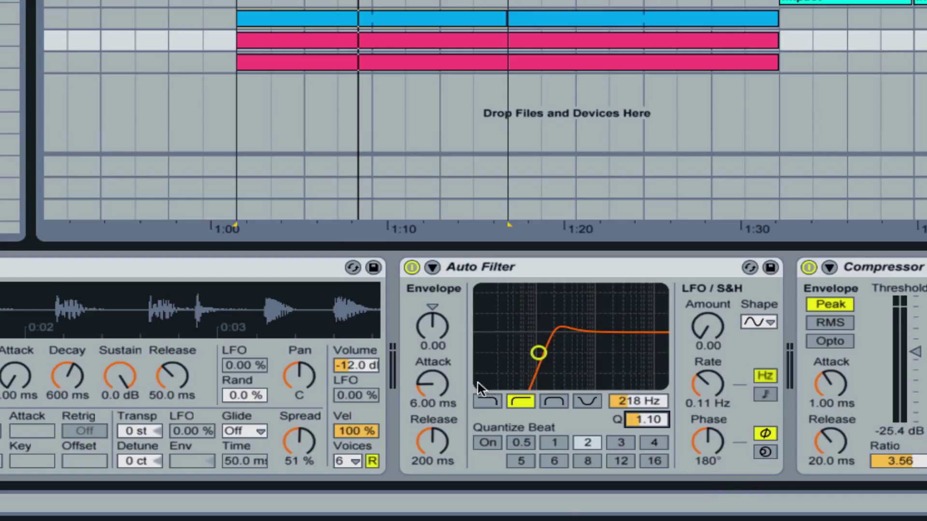
left_click(692, 446)
key("Delete")
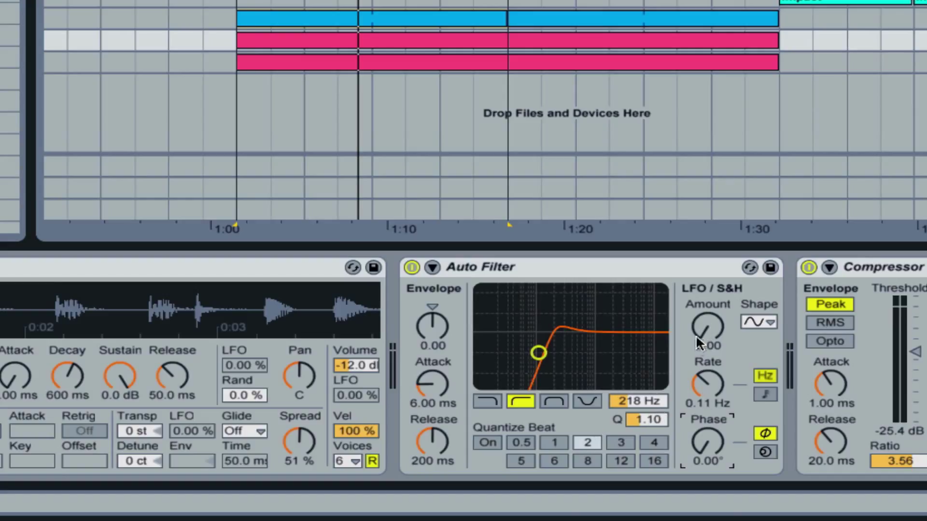
Step: Give Bass Stab's filter a tempo-synced 1/12 LFO with amount 22.9
left_click_drag(708, 326, 708, 298)
left_click(765, 395)
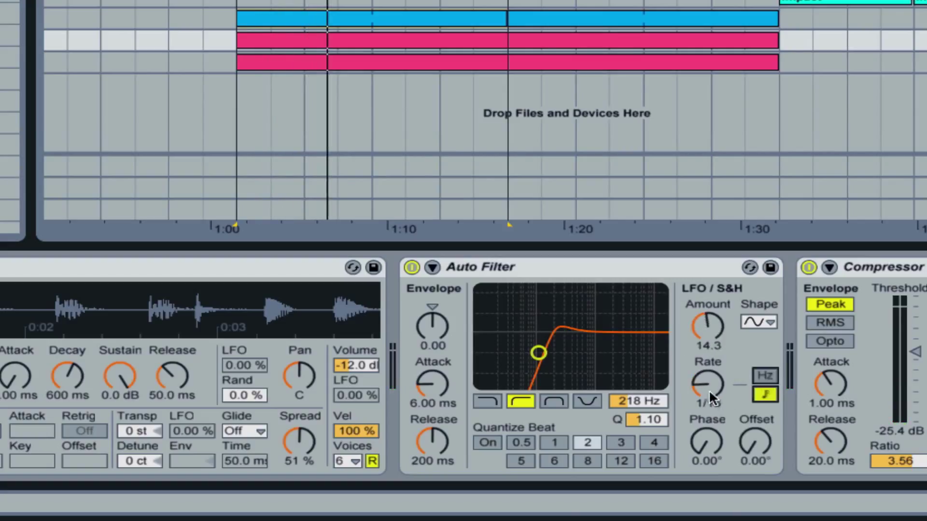
left_click_drag(708, 383, 708, 394)
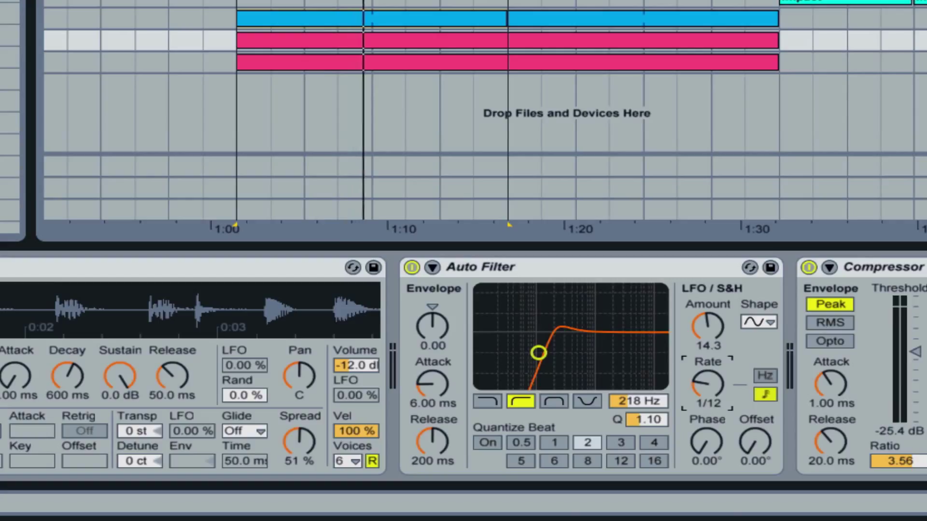
left_click_drag(721, 329, 721, 312)
Step: Set the filter envelope amount to 18.1, then select Vox 1's PingPong delay for copying
left_click_drag(432, 326, 439, 367)
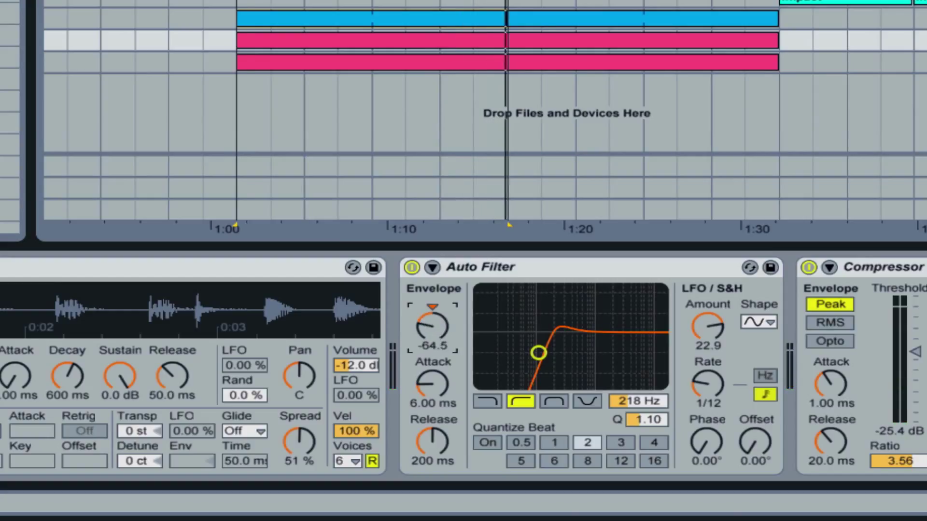
mouse_move(434, 332)
left_mouse_down()
mouse_move(435, 309)
mouse_move(432, 317)
left_mouse_up()
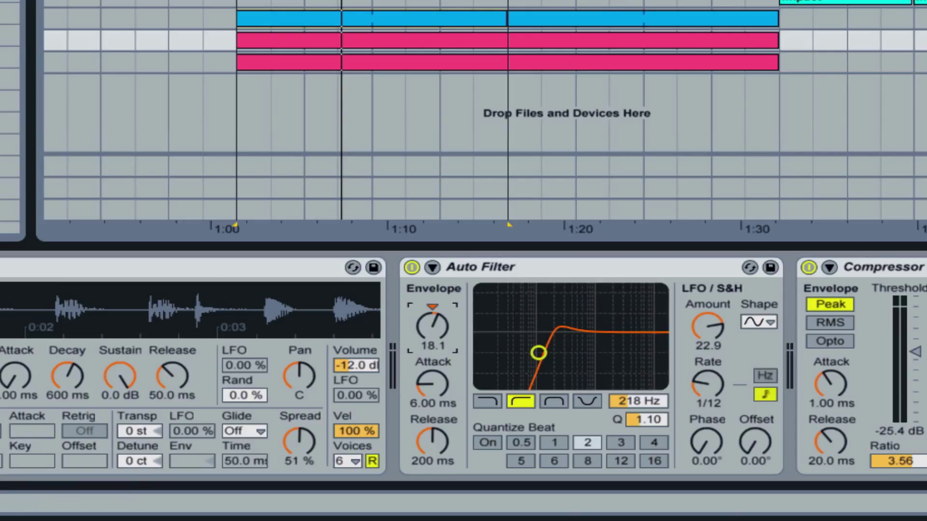
left_click(145, 18)
left_click(879, 269)
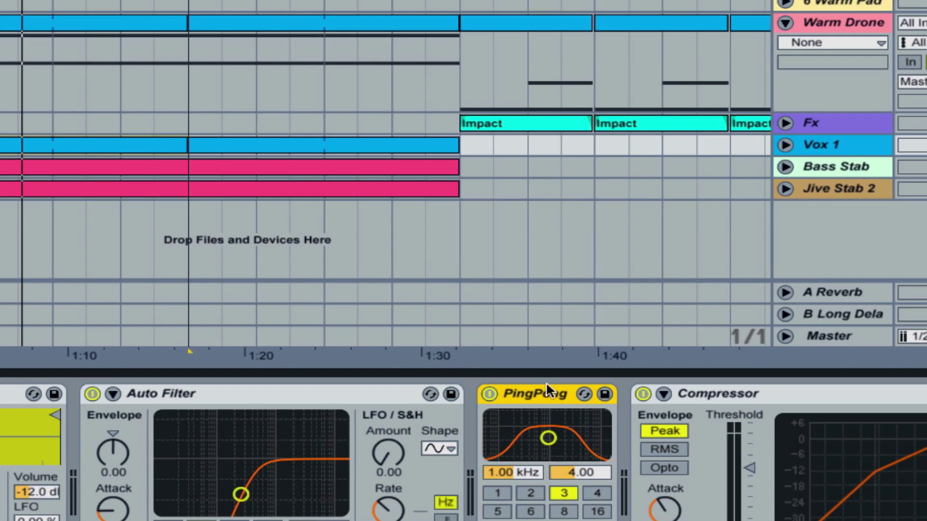
Step: Copy the PingPong delay into Bass Stab's chain and play to audition it
left_click(815, 166)
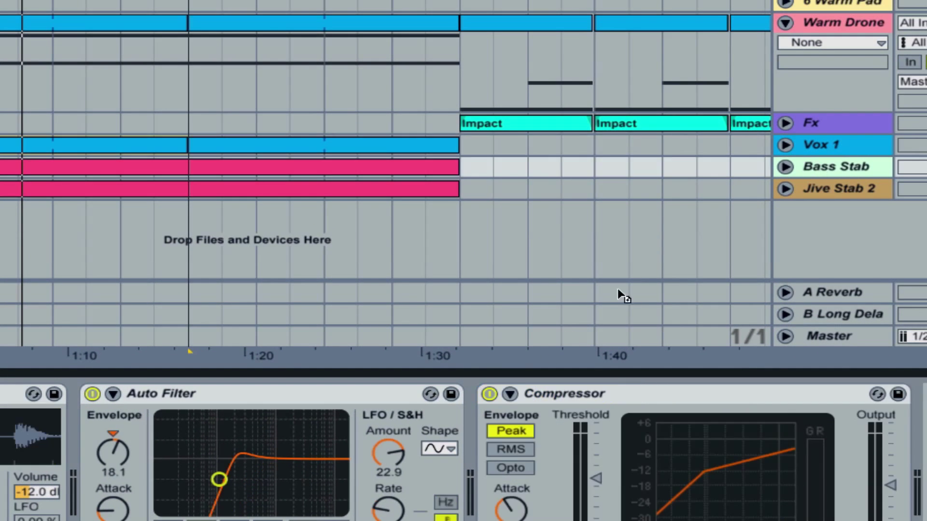
left_click_drag(618, 288, 478, 459)
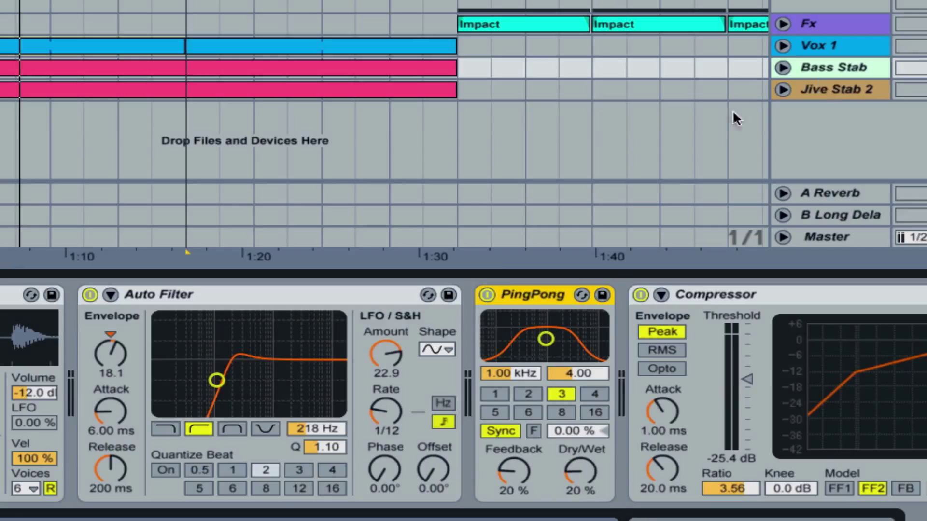
key("space")
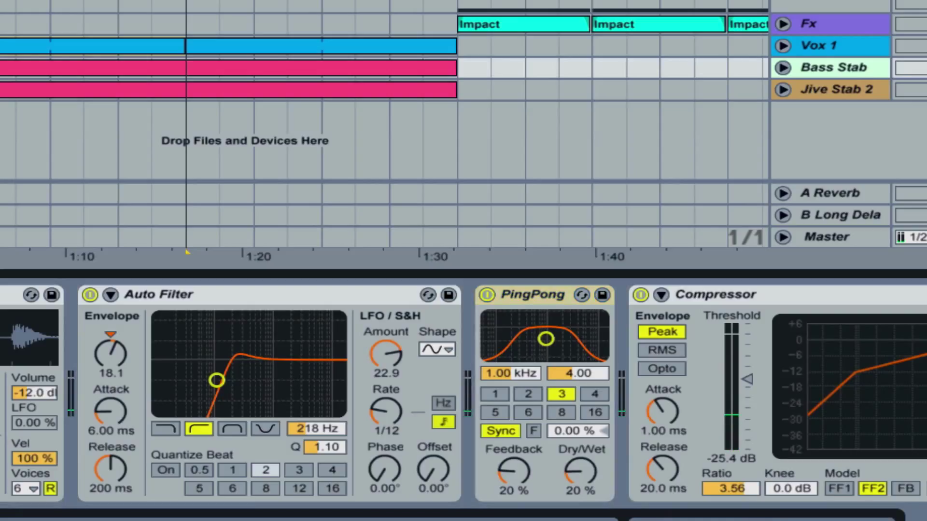
left_click(860, 69)
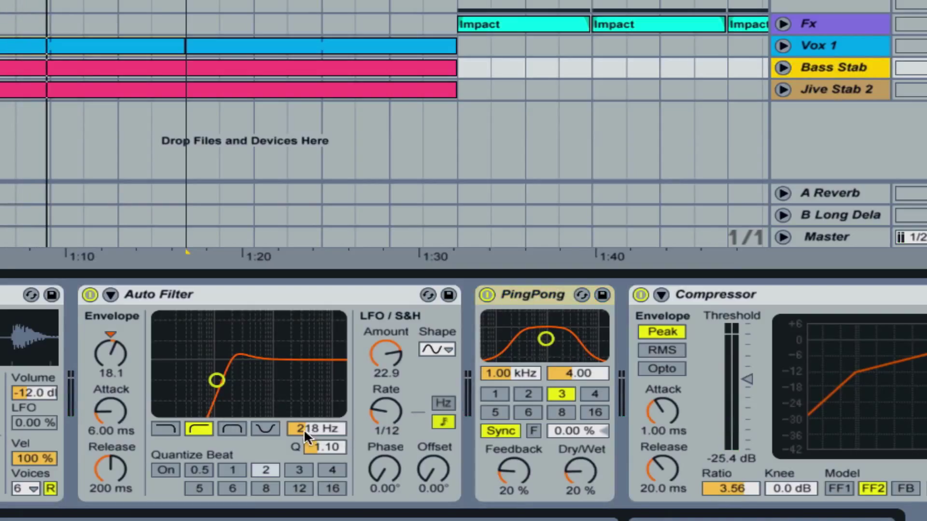
Step: Set Bass Stab's filter to 220 Hz, compressor threshold -58.7 dB, ratio 9.85, output raised, and unsolo it
left_click_drag(303, 428, 317, 461)
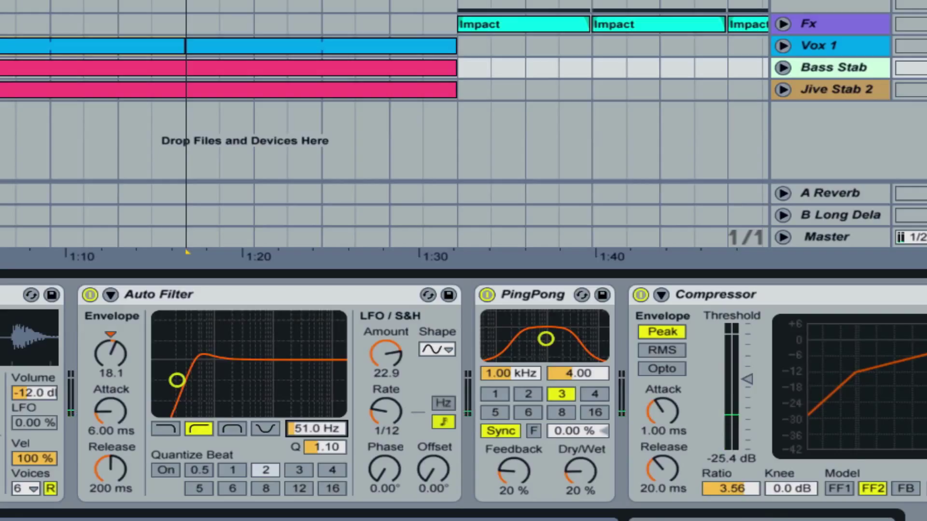
left_click_drag(737, 378, 738, 436)
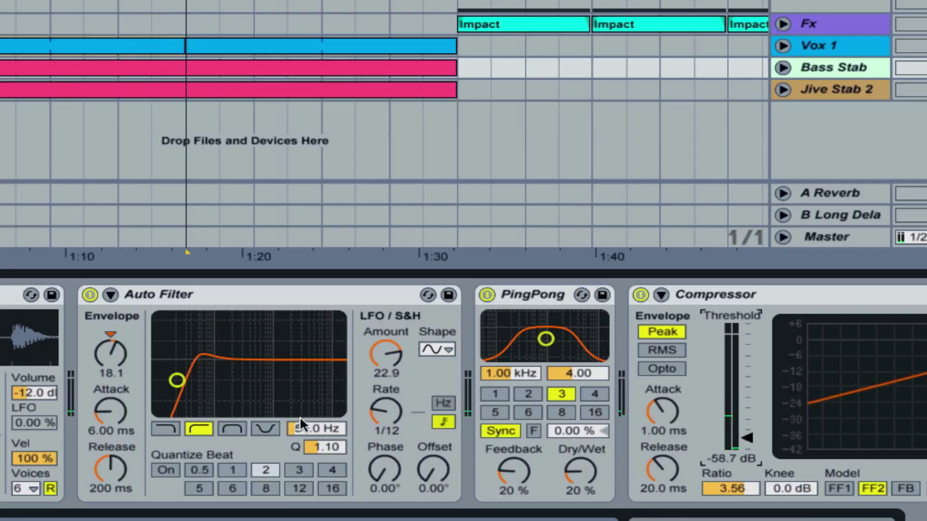
mouse_move(317, 428)
left_mouse_down()
mouse_move(316, 418)
mouse_move(302, 421)
left_mouse_up()
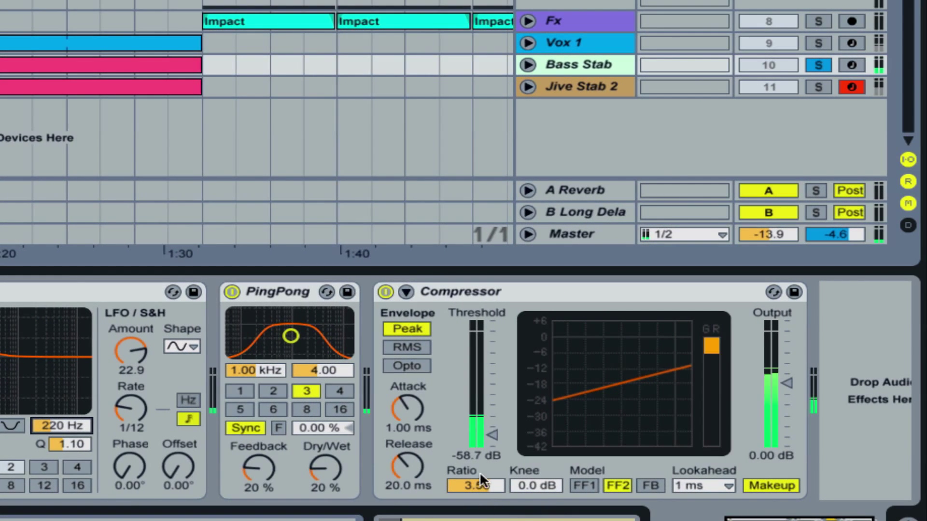
left_click_drag(481, 481, 481, 434)
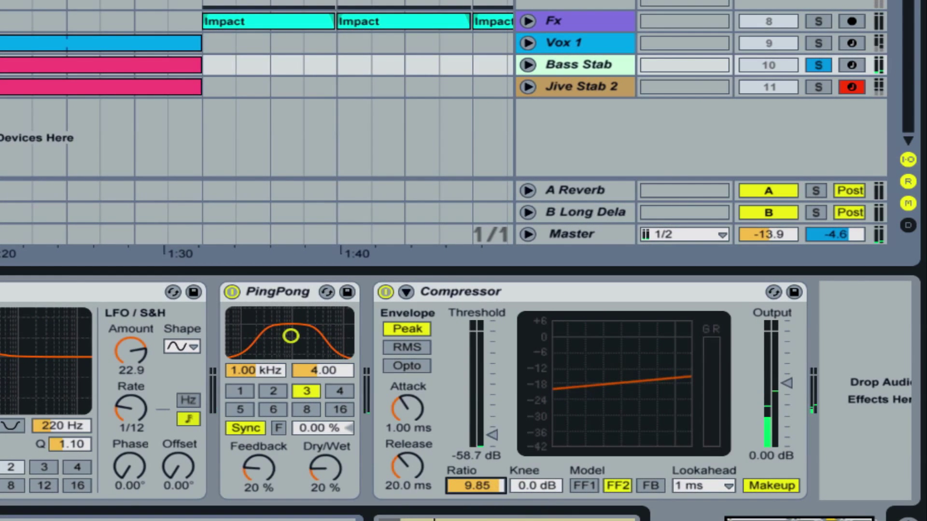
left_click(784, 375)
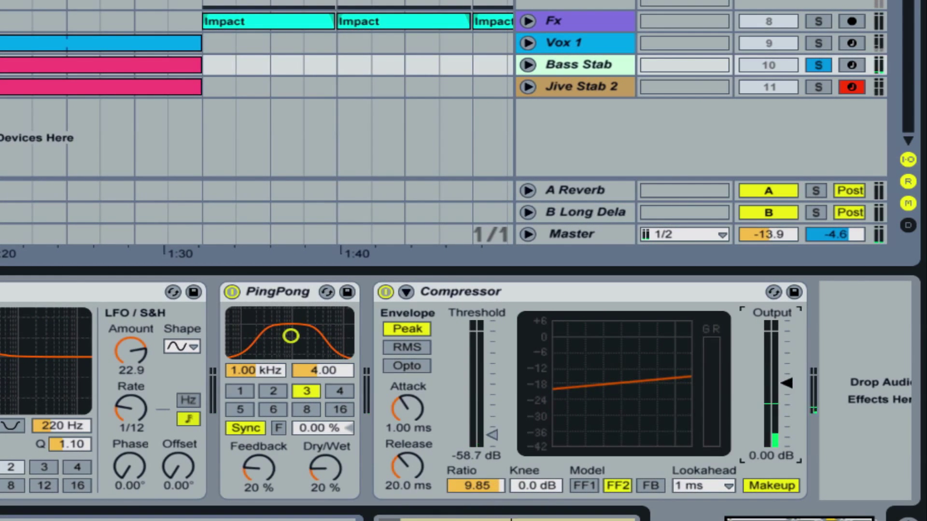
left_click_drag(785, 375, 784, 338)
left_click(818, 63)
Step: Solo Jive Stab 2 and add an Auto Filter high-passing at 550 Hz plus a Compressor
left_click(626, 85)
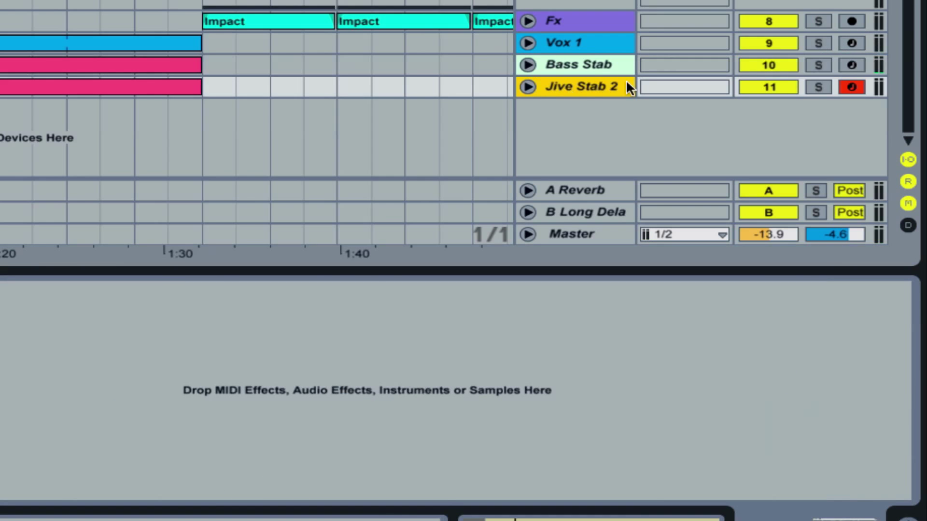
left_click(827, 86)
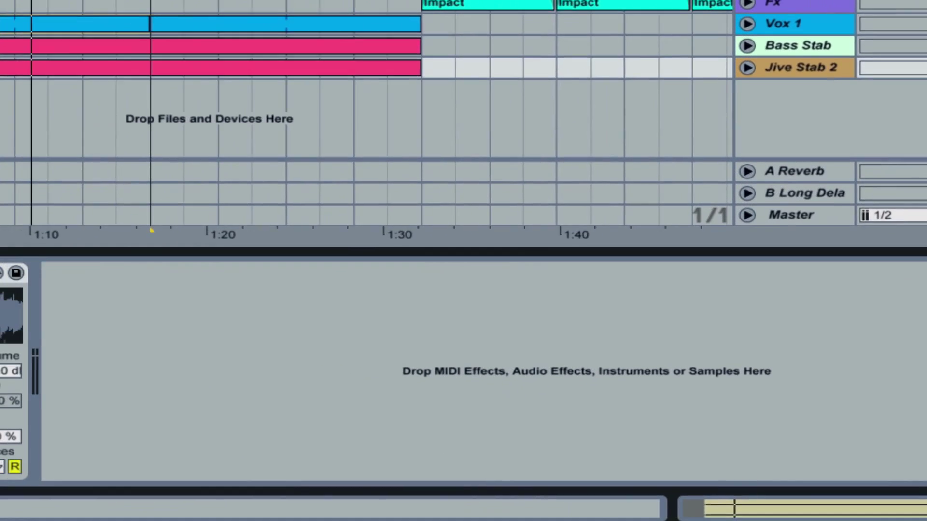
left_click_drag(0, 373, 58, 369)
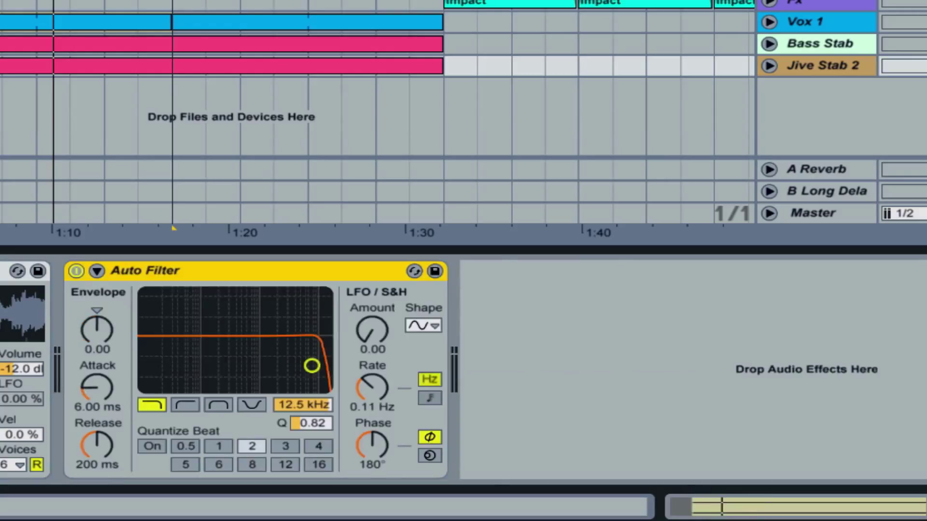
left_click_drag(0, 377, 636, 372)
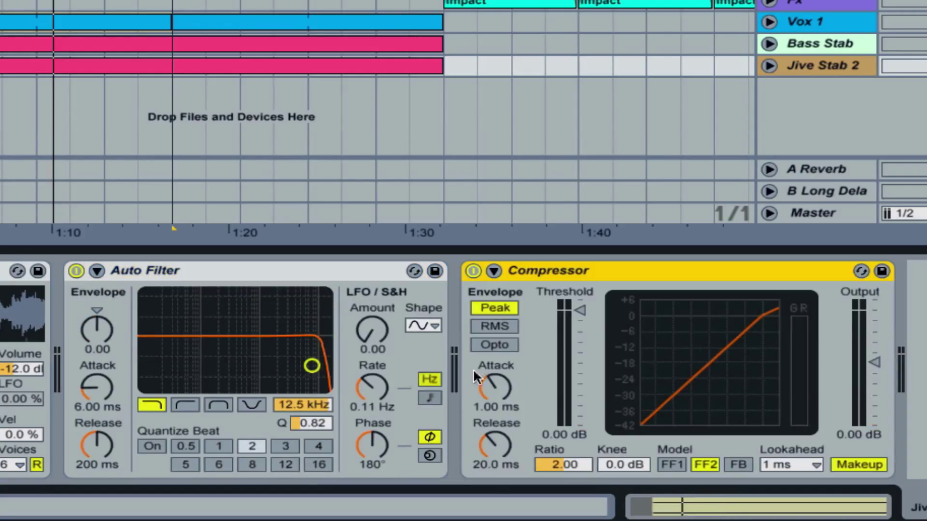
left_click(185, 405)
left_click_drag(301, 401, 308, 401)
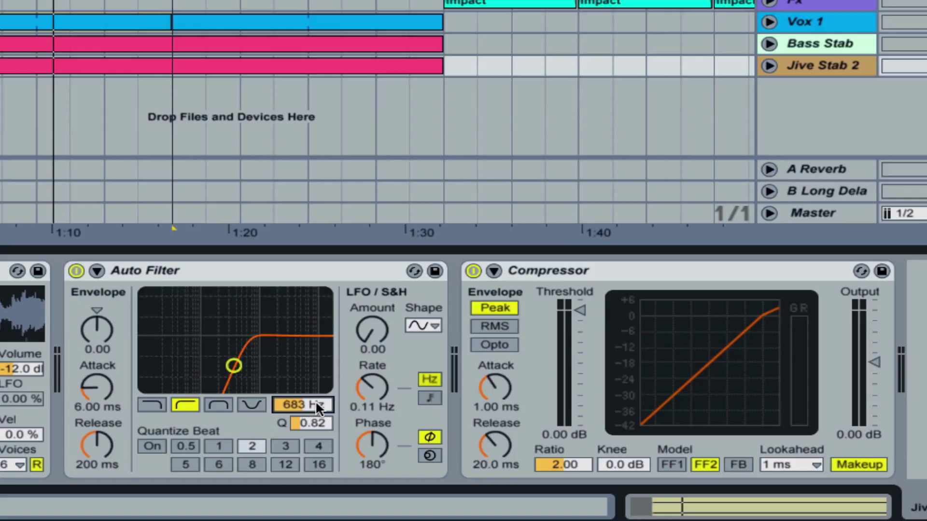
type("550")
key("Return")
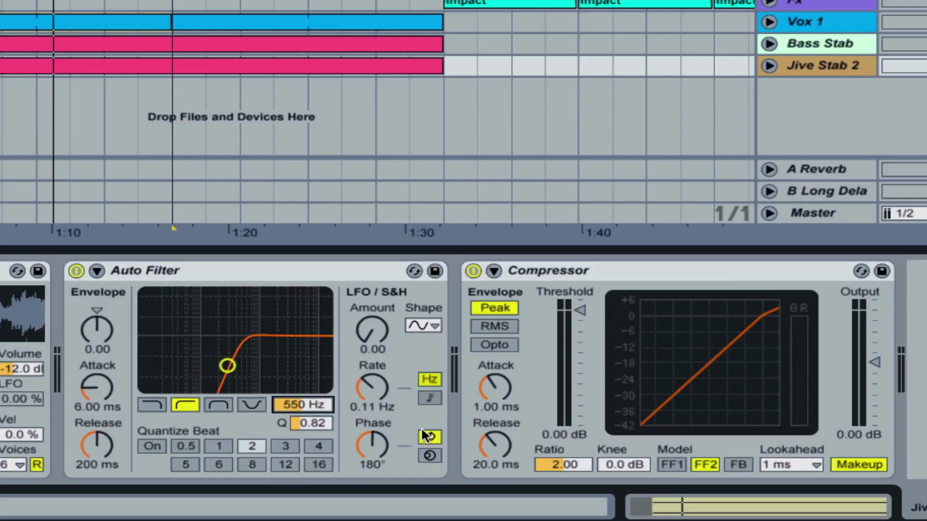
Step: Set Jive Stab 2's compressor threshold to -20 dB, then return to Bass Stab's chain
left_click_drag(588, 337, 588, 357)
left_click_drag(564, 436, 564, 448)
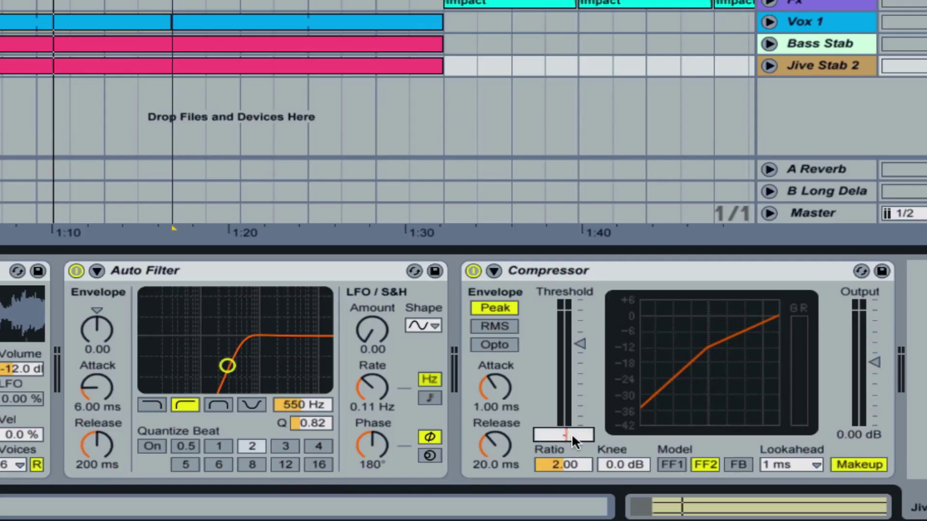
type("-20")
key("Return")
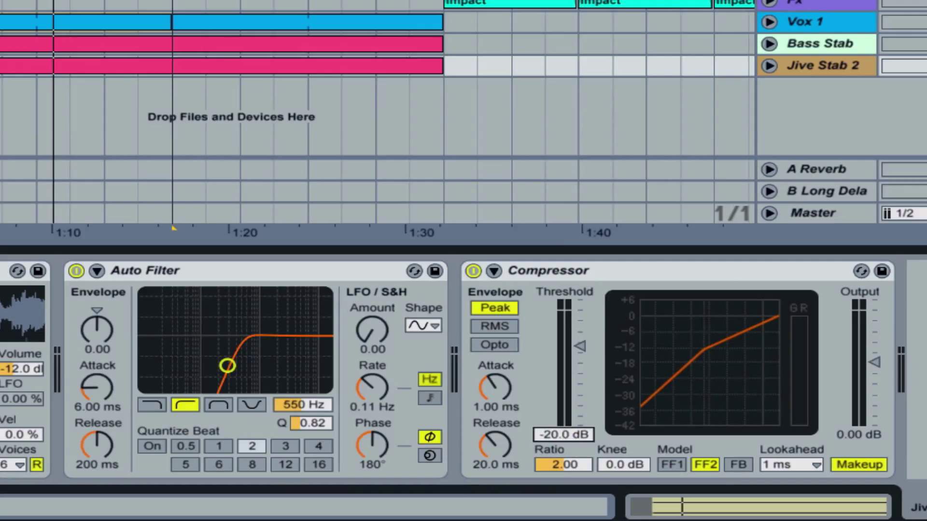
left_click(803, 40)
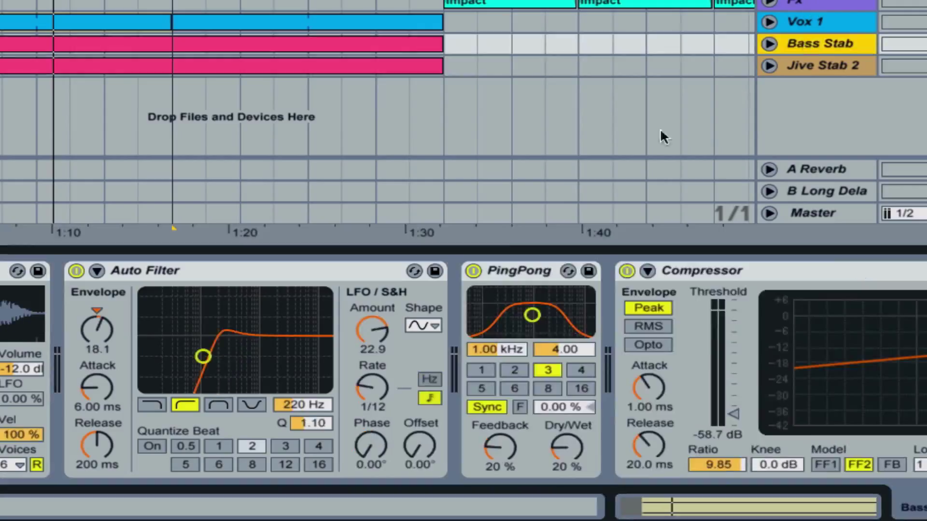
Step: Copy Bass Stab's PingPong delay and paste it into Jive Stab 2's chain
left_click(522, 268)
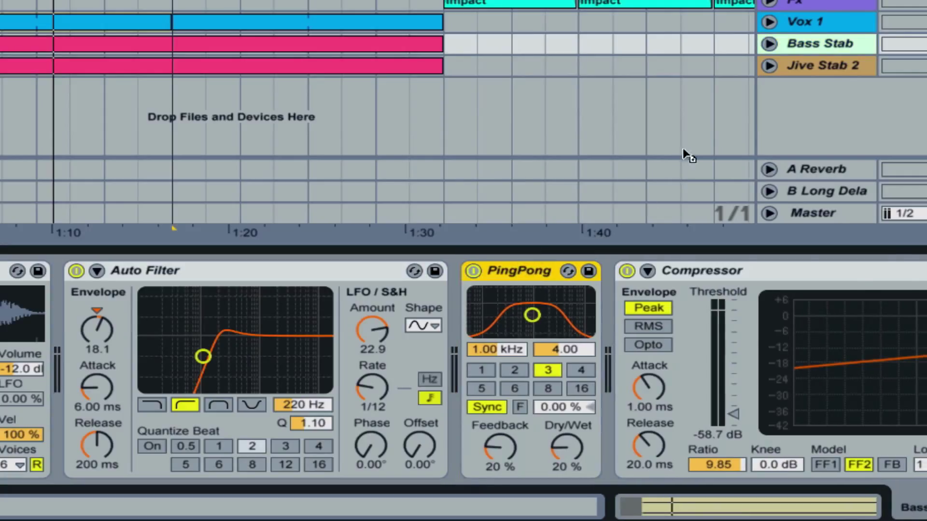
left_click(838, 61)
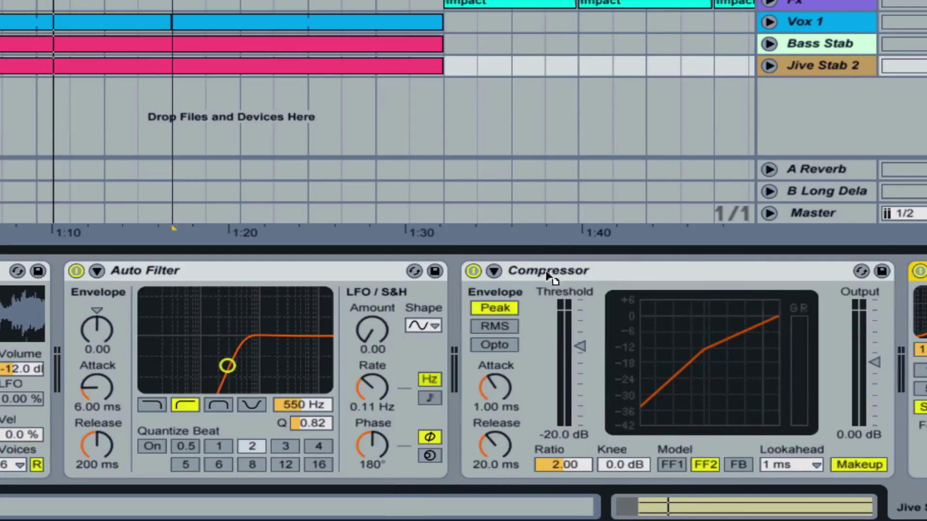
key("ctrl+v")
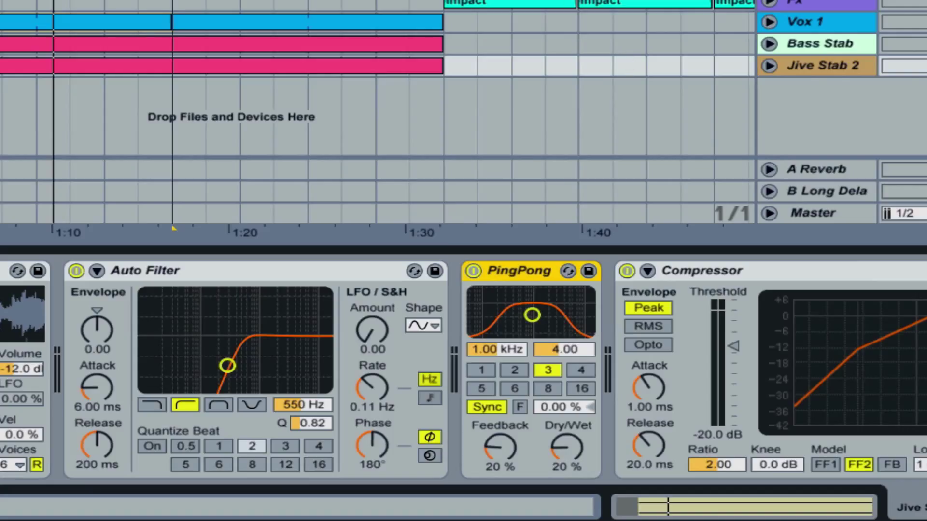
left_click(818, 67)
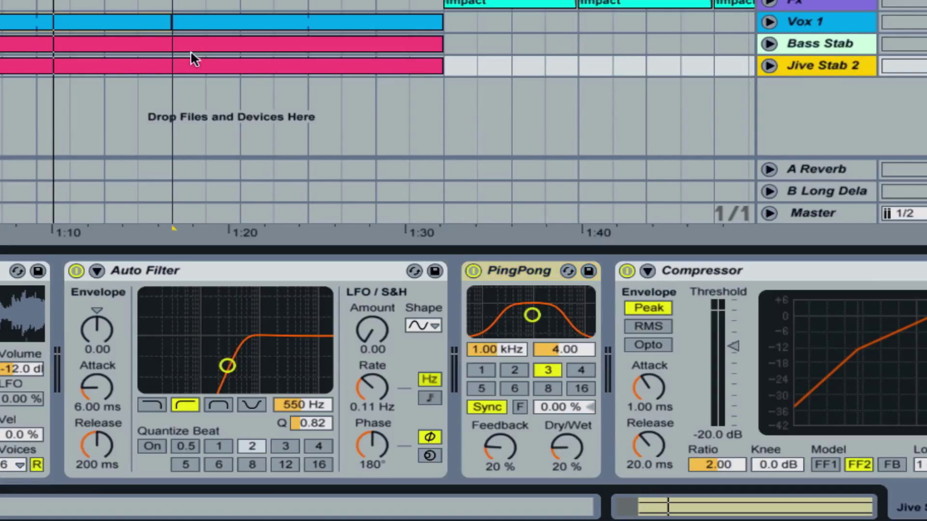
Step: Set Jive Stab 2's PingPong delay to synced time 4, feedback 40% and dry/wet 35%
left_click(572, 371)
left_click_drag(556, 449, 556, 433)
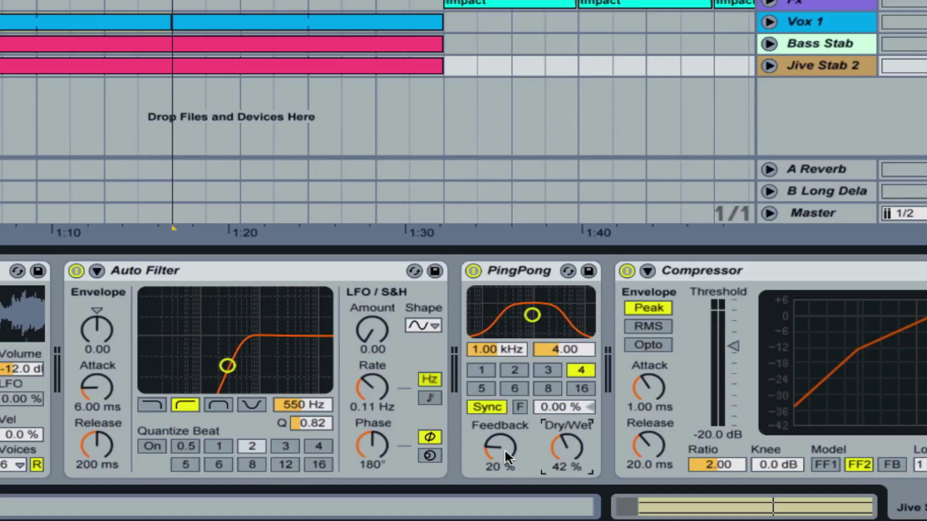
left_click_drag(505, 449, 505, 441)
key("space")
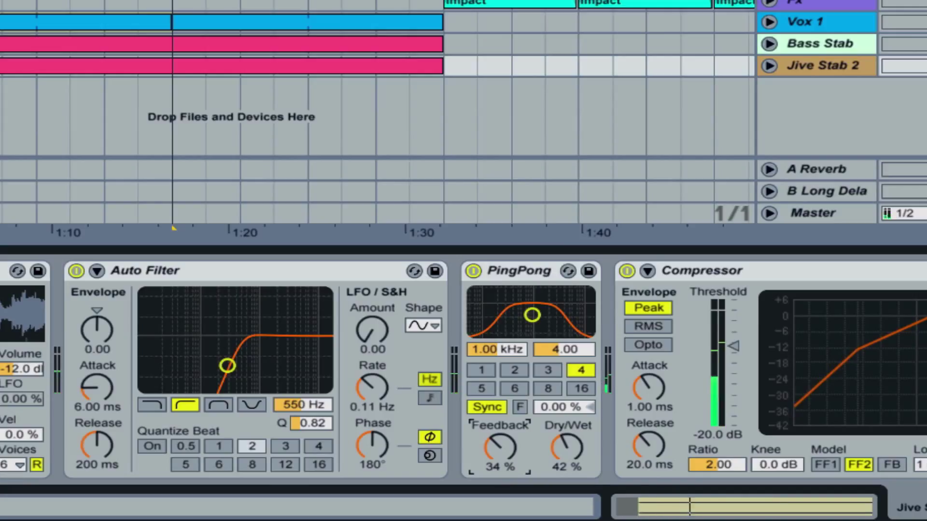
left_click_drag(501, 448, 500, 443)
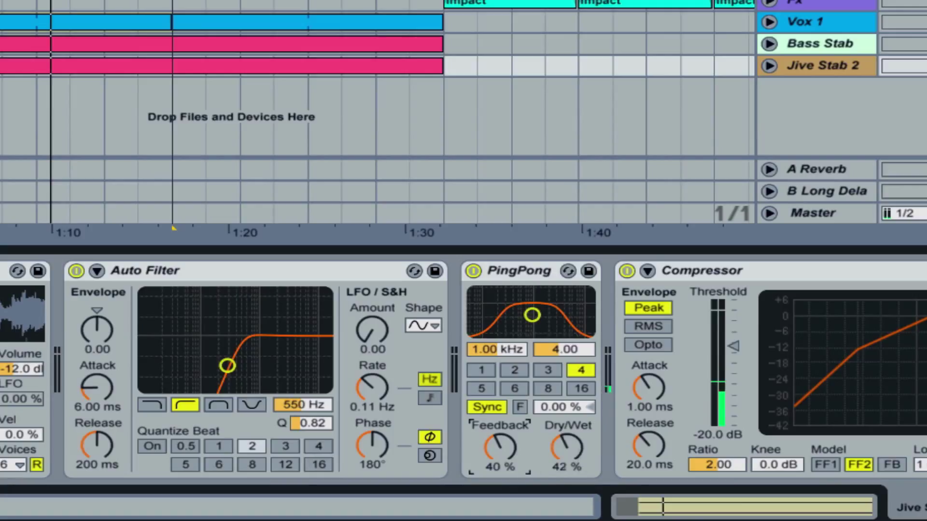
left_click_drag(578, 458, 572, 461)
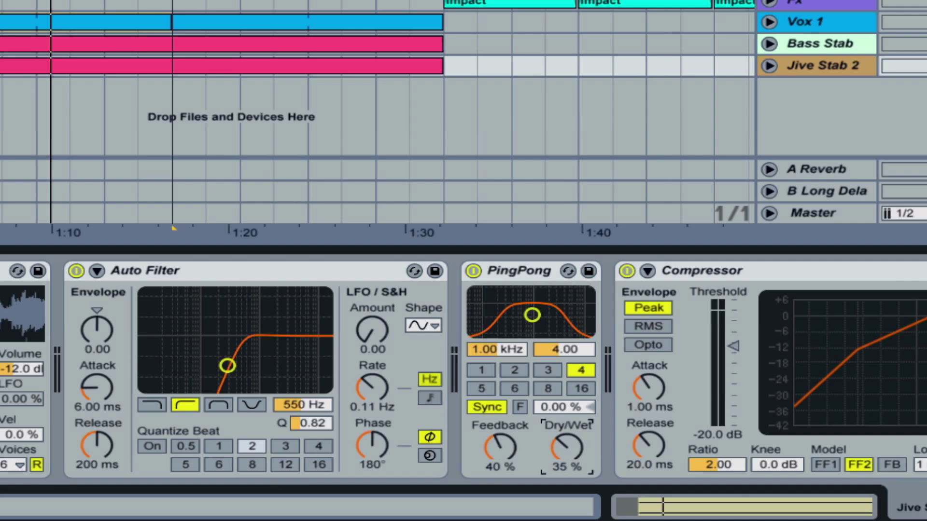
scroll(464, 369, "right", 2)
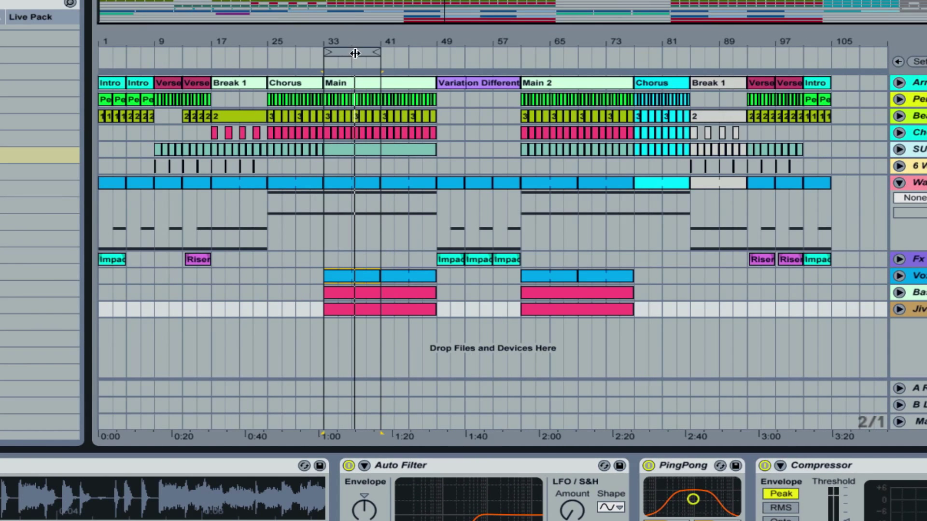
Step: Extend the loop brace over the whole Main section and play it back
left_click_drag(378, 52, 438, 48)
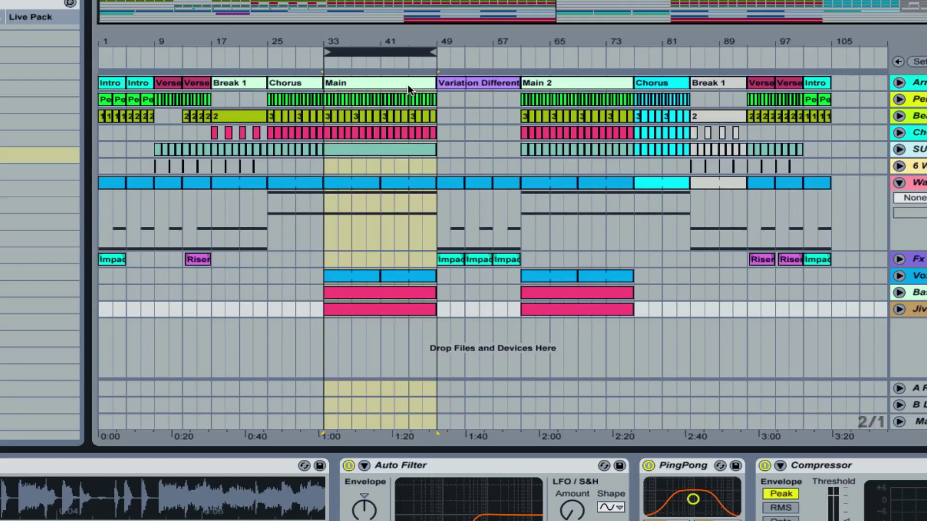
key("space")
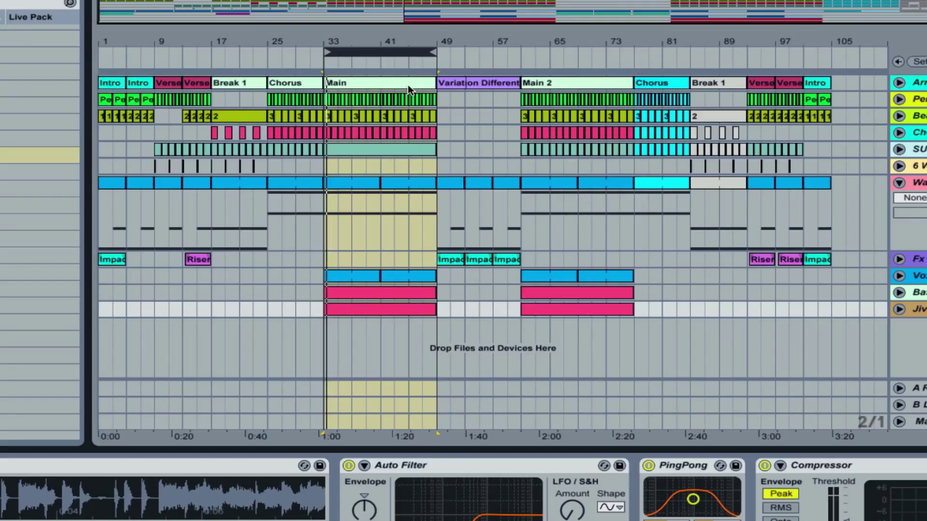